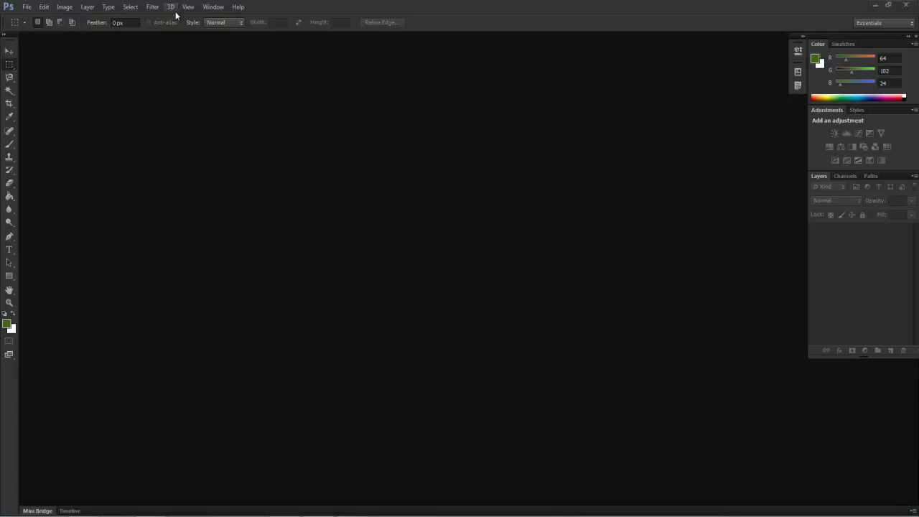
Step: Float the toolbox, dock it beside the colour controls, and return it to its original place
{"action": "left_click_drag", "start_coordinate": [9, 36], "coordinate": [99, 55]}
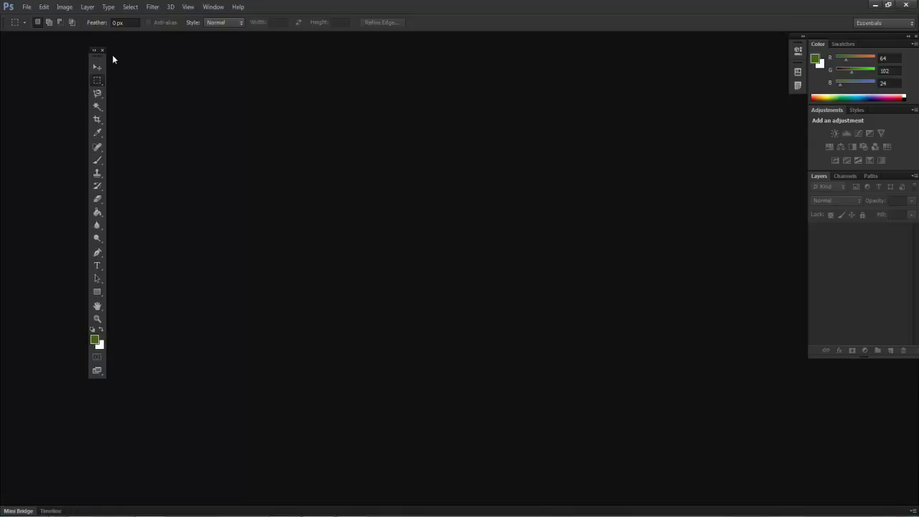
{"action": "left_click_drag", "start_coordinate": [100, 51], "coordinate": [803, 104]}
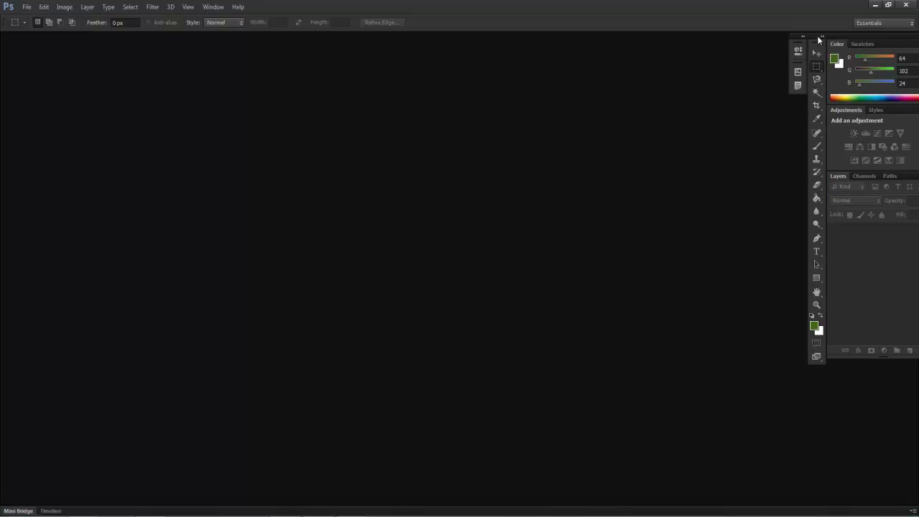
{"action": "left_click_drag", "start_coordinate": [817, 35], "coordinate": [13, 44]}
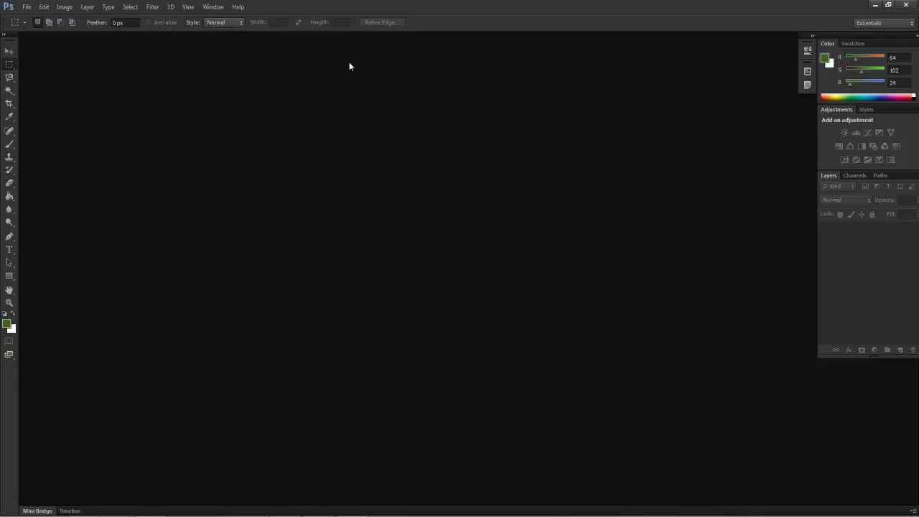
Step: Examine the option settings of the drawing, selection, retouching and text tools, from Move through Type
{"action": "left_click", "coordinate": [9, 52]}
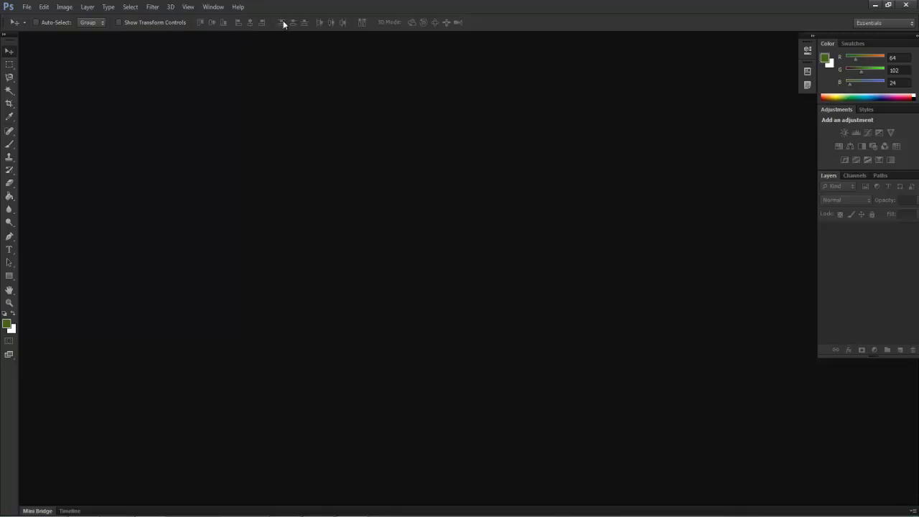
{"action": "left_click", "coordinate": [9, 64]}
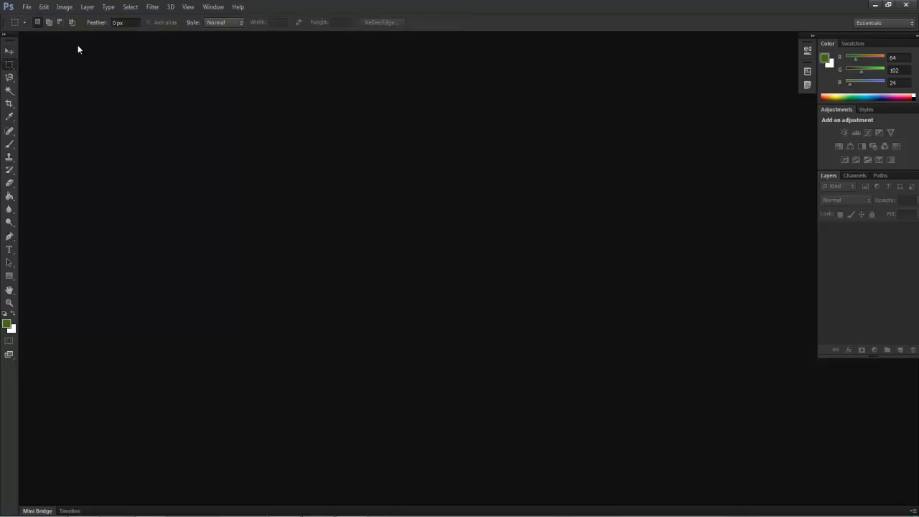
{"action": "left_click", "coordinate": [10, 78]}
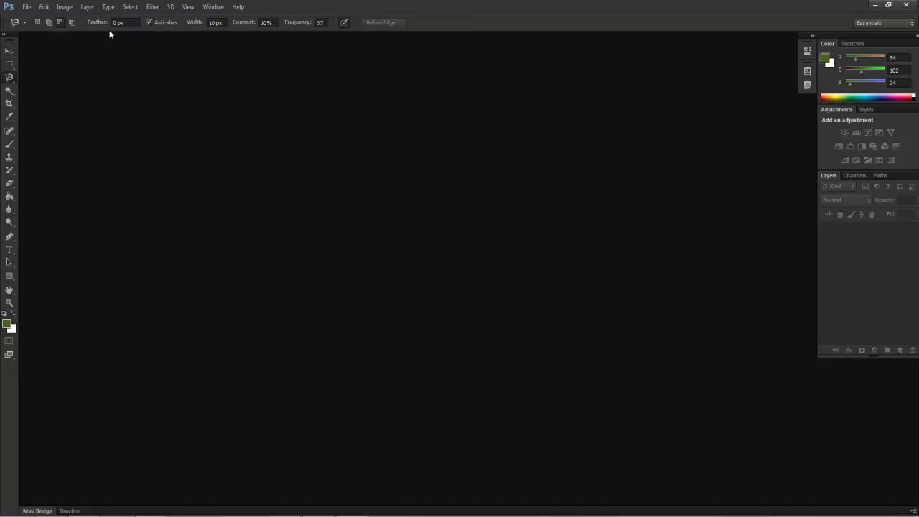
{"action": "left_click", "coordinate": [9, 93]}
{"action": "left_click", "coordinate": [9, 103]}
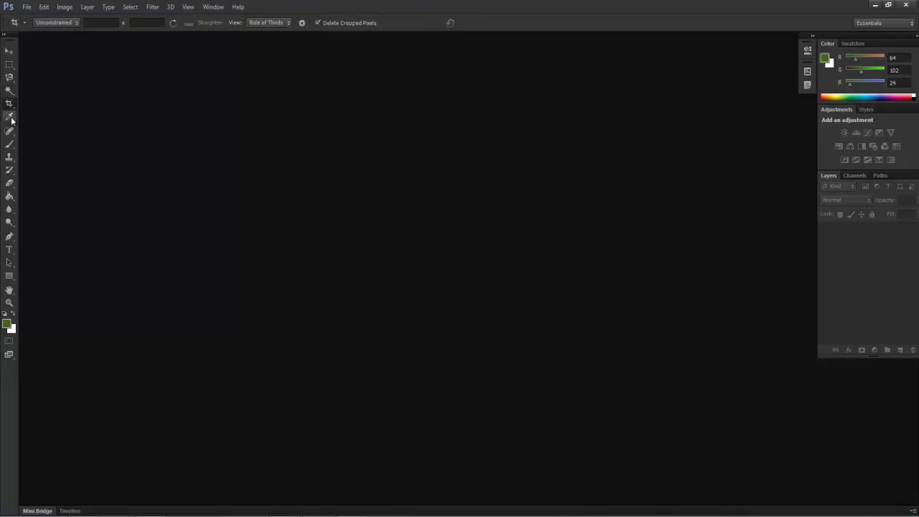
{"action": "left_click", "coordinate": [9, 116]}
{"action": "left_click", "coordinate": [10, 131]}
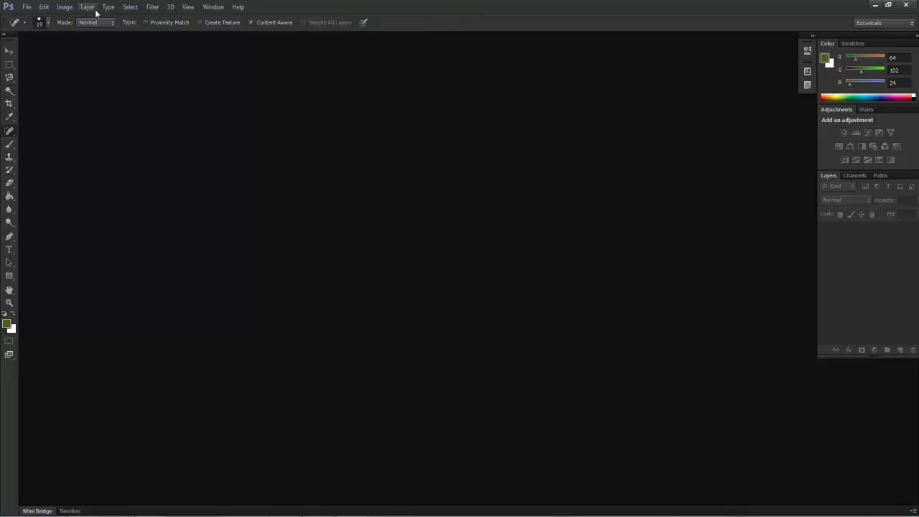
{"action": "left_click", "coordinate": [10, 145]}
{"action": "left_click", "coordinate": [10, 156]}
{"action": "left_click", "coordinate": [9, 170]}
{"action": "left_click", "coordinate": [9, 195]}
{"action": "left_click", "coordinate": [9, 209]}
{"action": "left_click", "coordinate": [9, 183]}
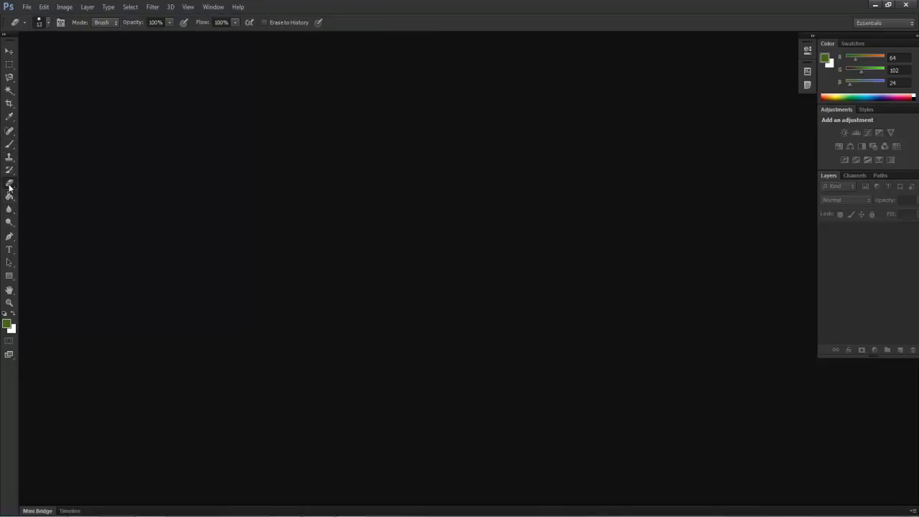
{"action": "left_click", "coordinate": [9, 223]}
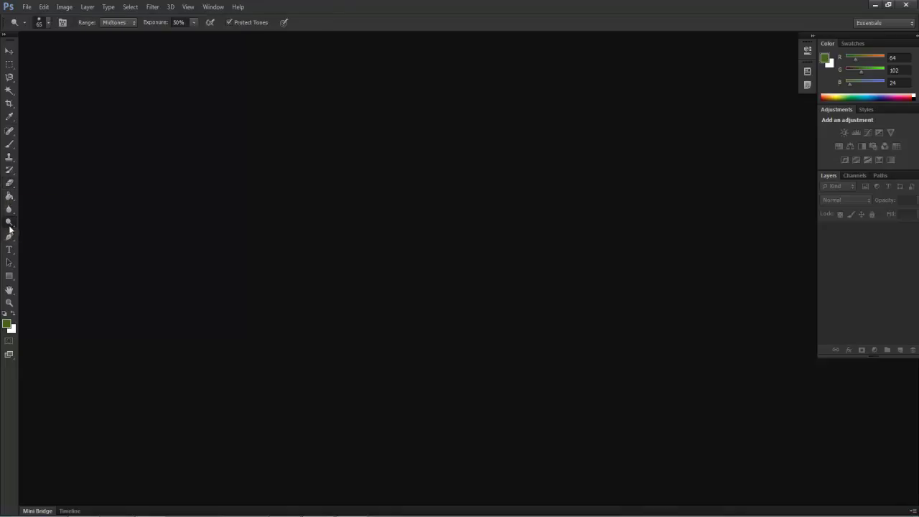
{"action": "left_click", "coordinate": [15, 244]}
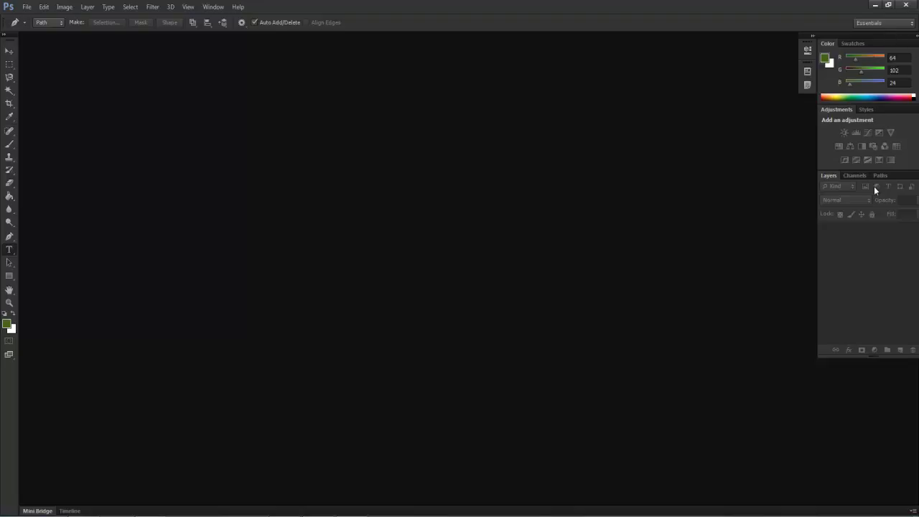
{"action": "key", "text": "t"}
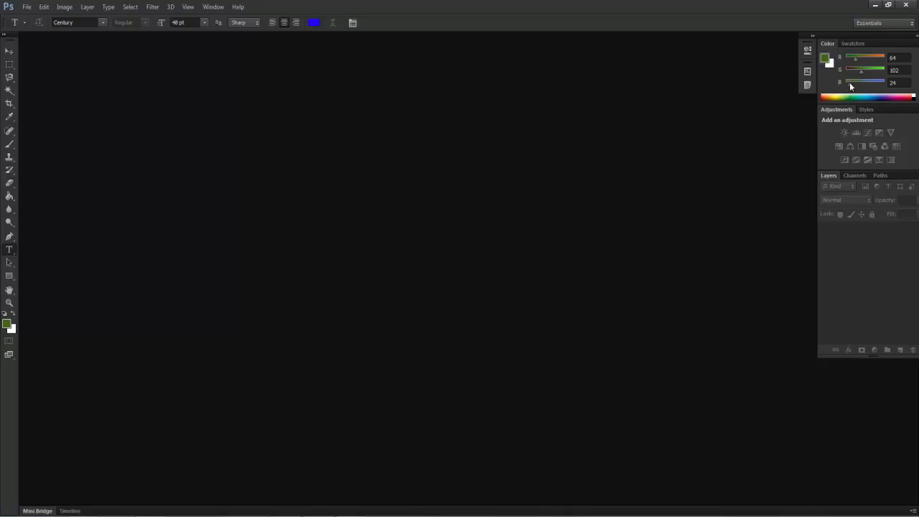
Step: Set the foreground colour's green value to 32 and show the colour swatches
{"action": "left_click_drag", "start_coordinate": [862, 73], "coordinate": [850, 75]}
{"action": "left_click", "coordinate": [852, 45]}
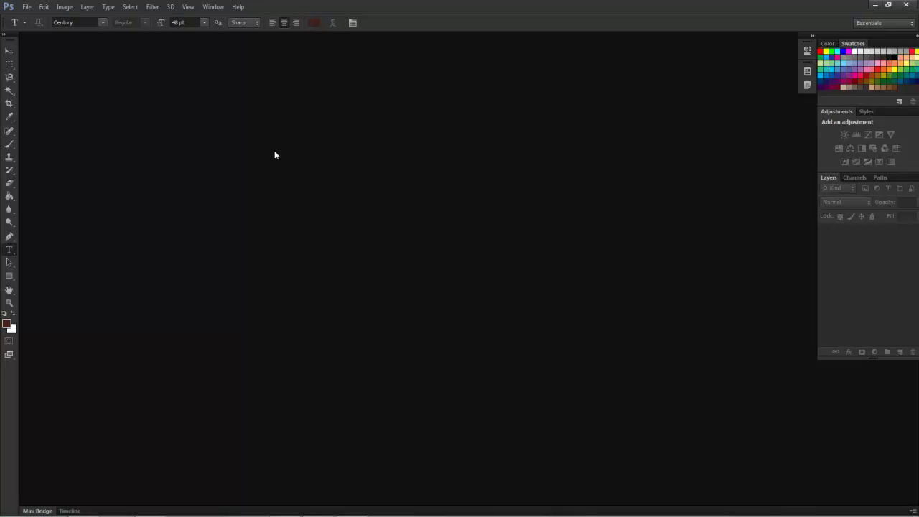
{"action": "left_click", "coordinate": [13, 317]}
{"action": "left_click", "coordinate": [13, 316]}
Step: Swap the foreground and background colours, and inspect both in the Color Picker without changing them
{"action": "left_click", "coordinate": [9, 326]}
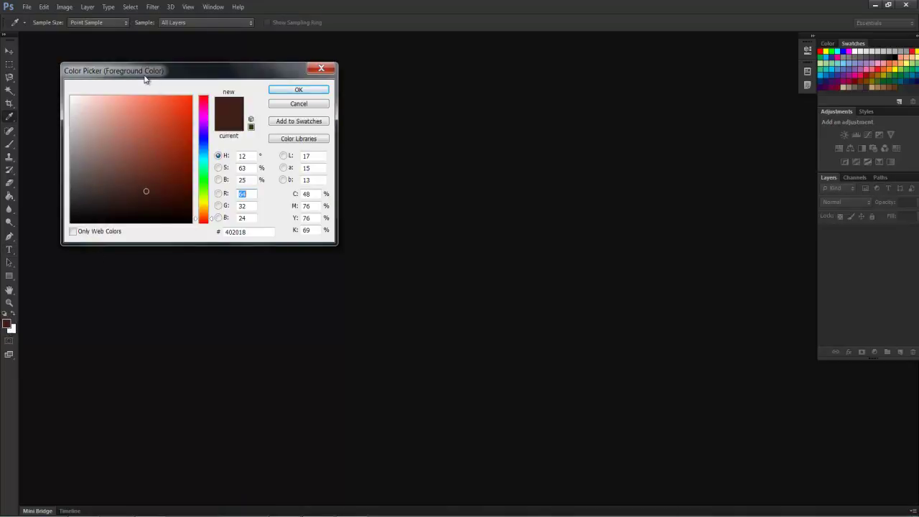
{"action": "left_click", "coordinate": [298, 104]}
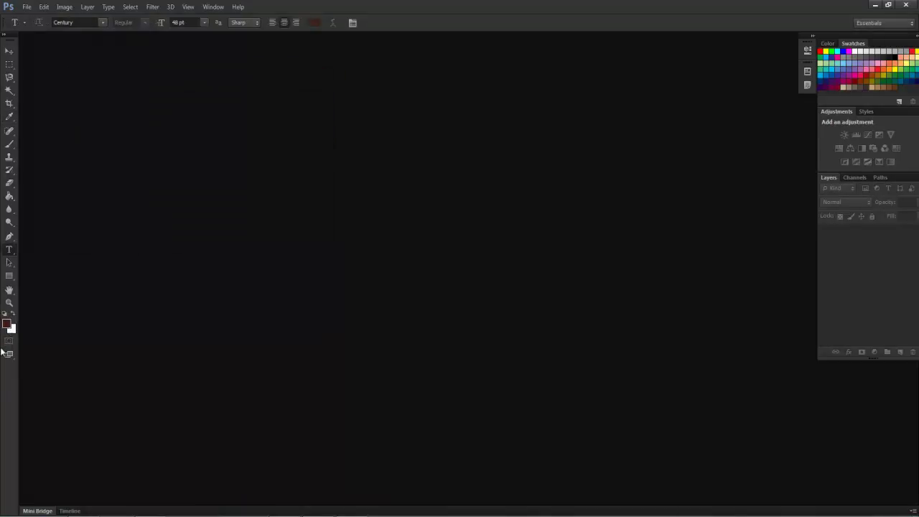
{"action": "left_click", "coordinate": [13, 315]}
{"action": "left_click", "coordinate": [7, 325]}
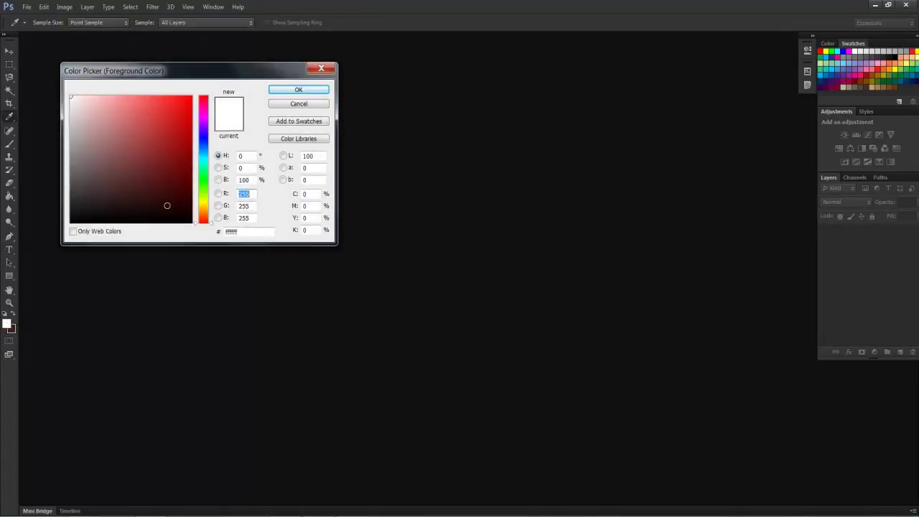
{"action": "left_click", "coordinate": [298, 104]}
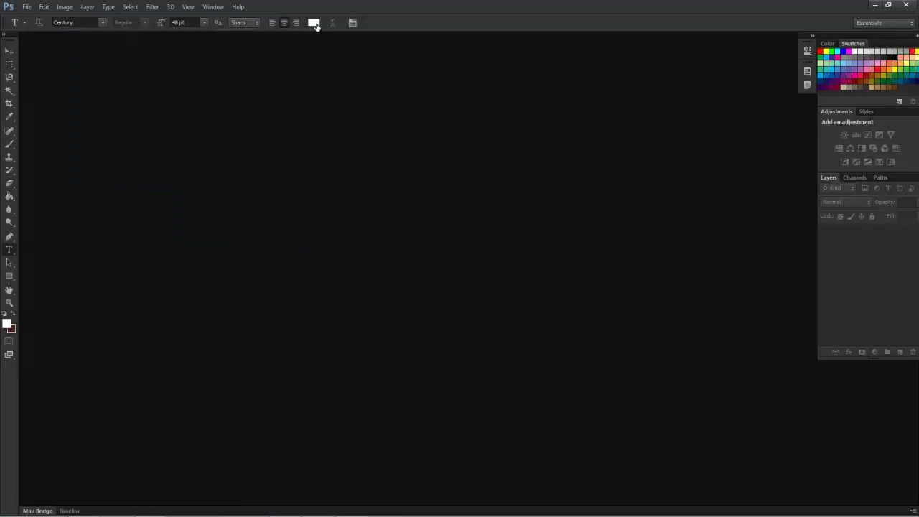
{"action": "left_click", "coordinate": [12, 330]}
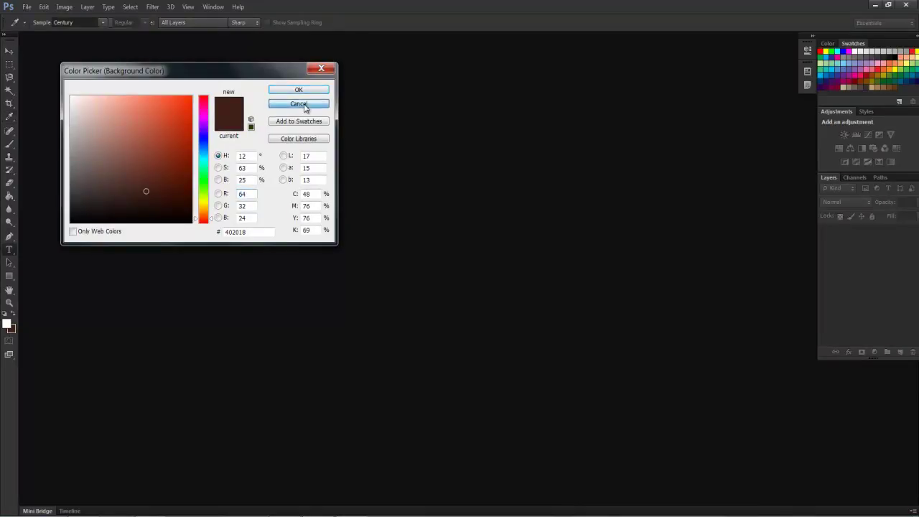
{"action": "left_click", "coordinate": [303, 106]}
{"action": "left_click", "coordinate": [8, 325]}
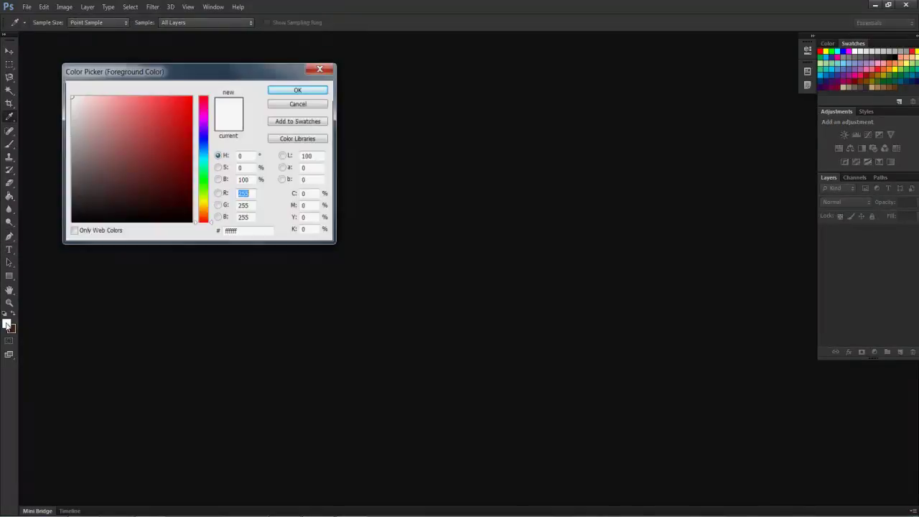
{"action": "left_click", "coordinate": [303, 105]}
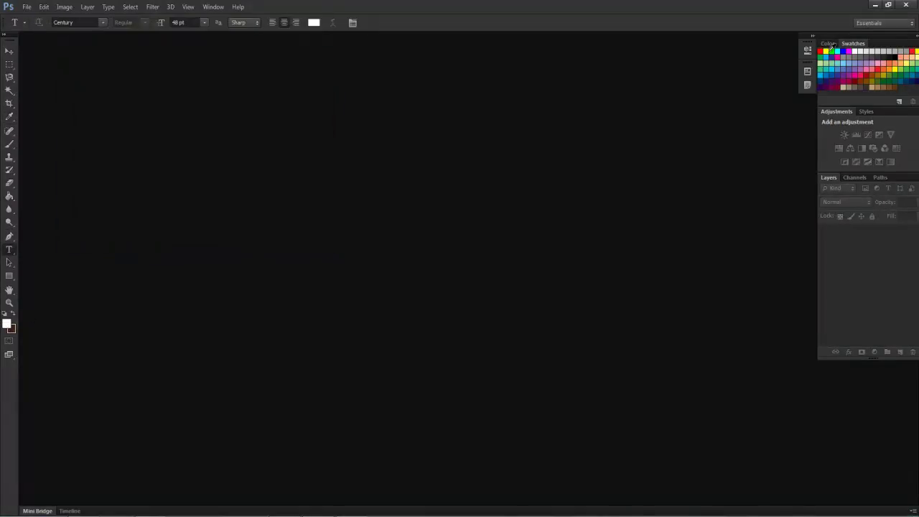
Step: Try several swatches, ending with olive (827b00) as the foreground colour, and check it in the Color Picker
{"action": "left_click", "coordinate": [848, 63]}
{"action": "left_click", "coordinate": [842, 51]}
{"action": "left_click", "coordinate": [849, 51]}
{"action": "left_click", "coordinate": [863, 60]}
{"action": "left_click", "coordinate": [867, 78]}
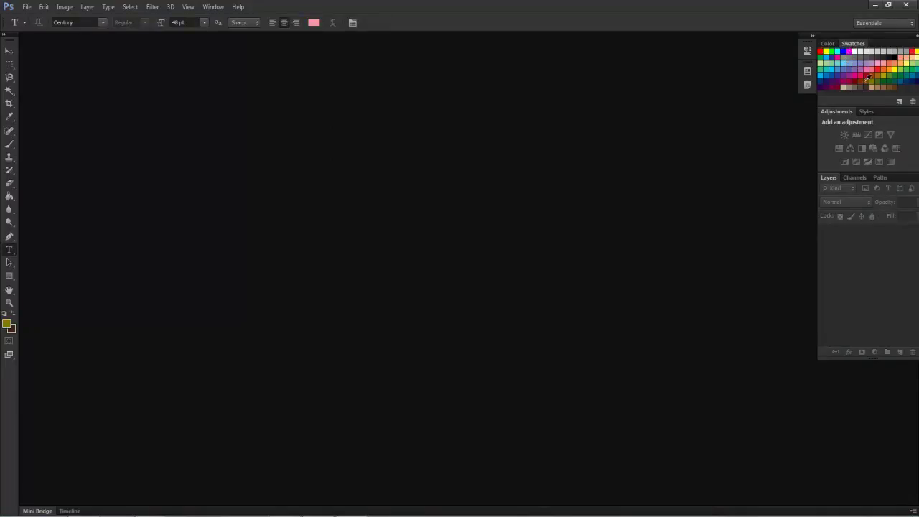
{"action": "left_click", "coordinate": [8, 324]}
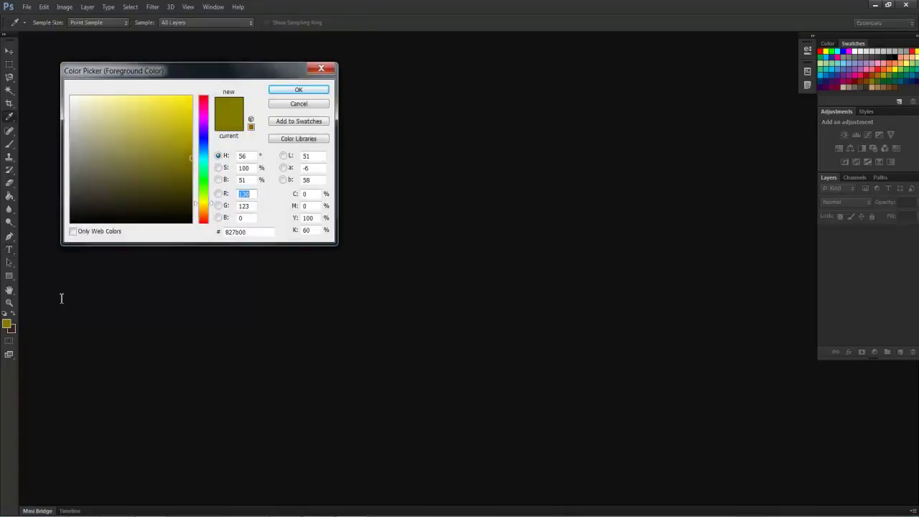
{"action": "left_click", "coordinate": [296, 106]}
{"action": "left_click", "coordinate": [8, 325]}
{"action": "left_click", "coordinate": [308, 103]}
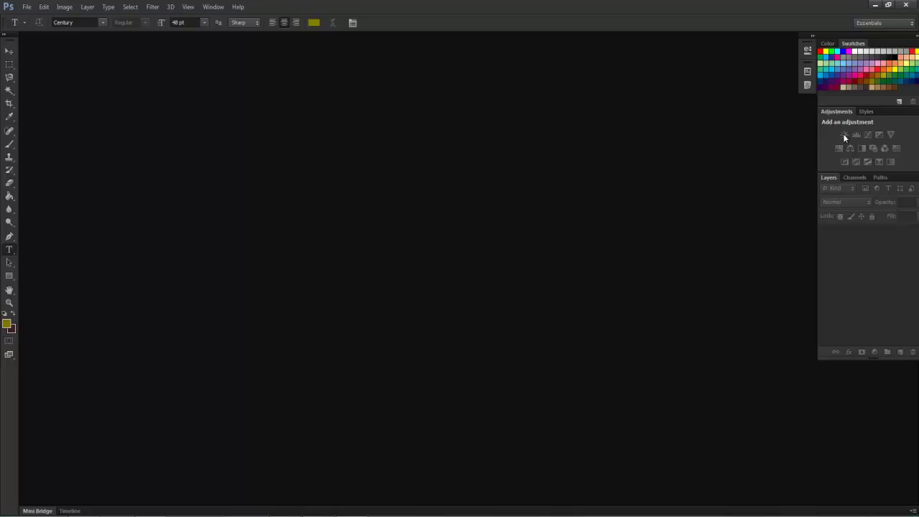
Step: Open the painting image001 from the Paintings folder on the Desktop
{"action": "double_click", "coordinate": [514, 220]}
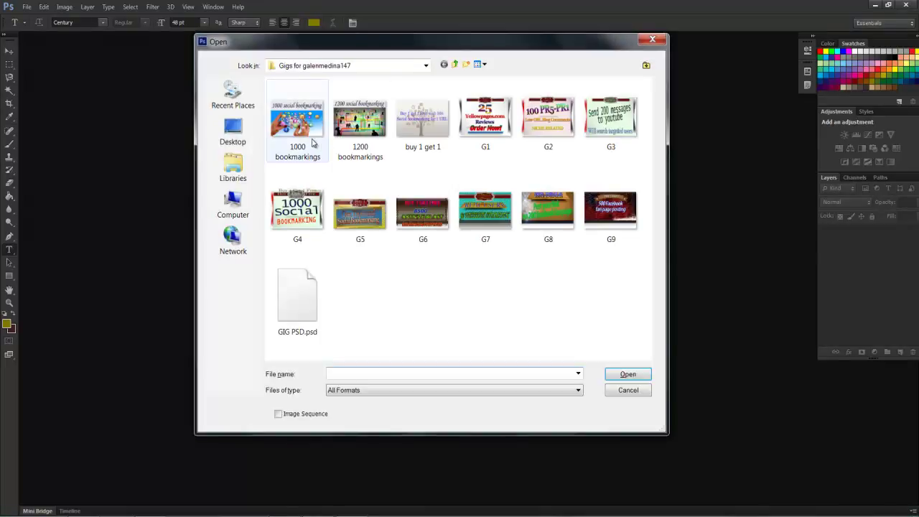
{"action": "left_click", "coordinate": [234, 170]}
{"action": "left_click", "coordinate": [233, 204]}
{"action": "left_click", "coordinate": [237, 127]}
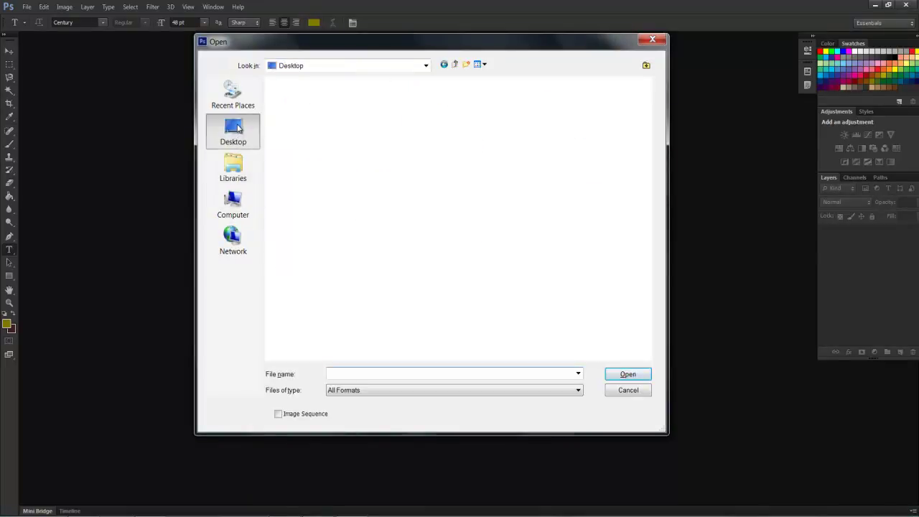
{"action": "scroll", "coordinate": [609, 226], "scroll_direction": "down", "scroll_amount": 5}
{"action": "double_click", "coordinate": [319, 213]}
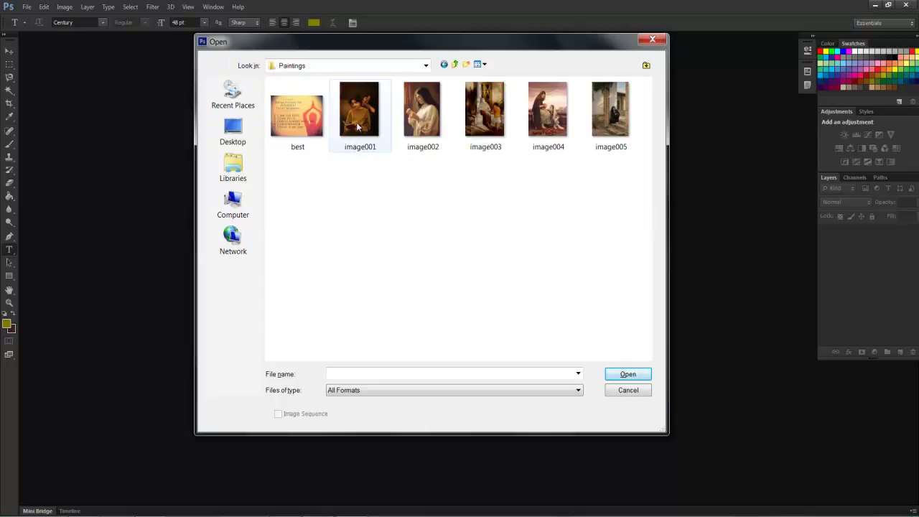
{"action": "left_click", "coordinate": [359, 127]}
{"action": "left_click", "coordinate": [627, 374]}
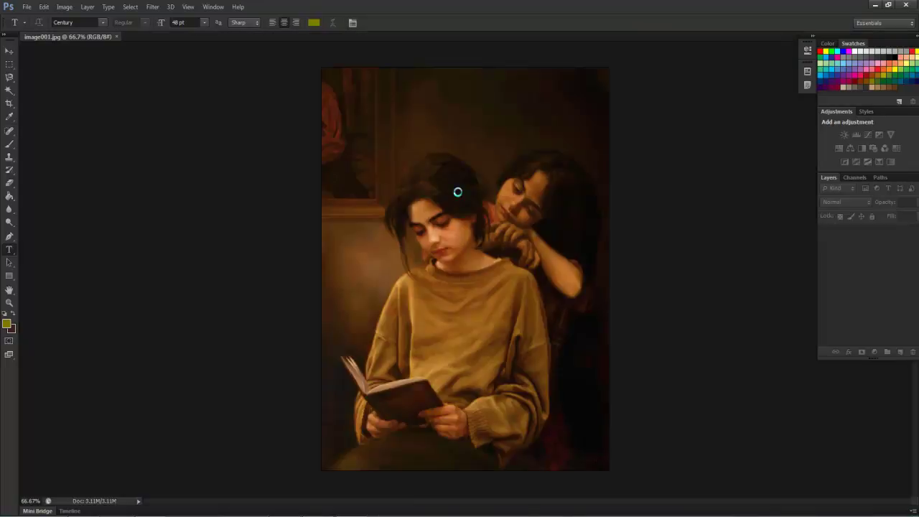
Step: Add two Brightness/Contrast adjustment layers and one Curves adjustment layer above the Background, and collapse their properties
{"action": "left_click", "coordinate": [9, 51]}
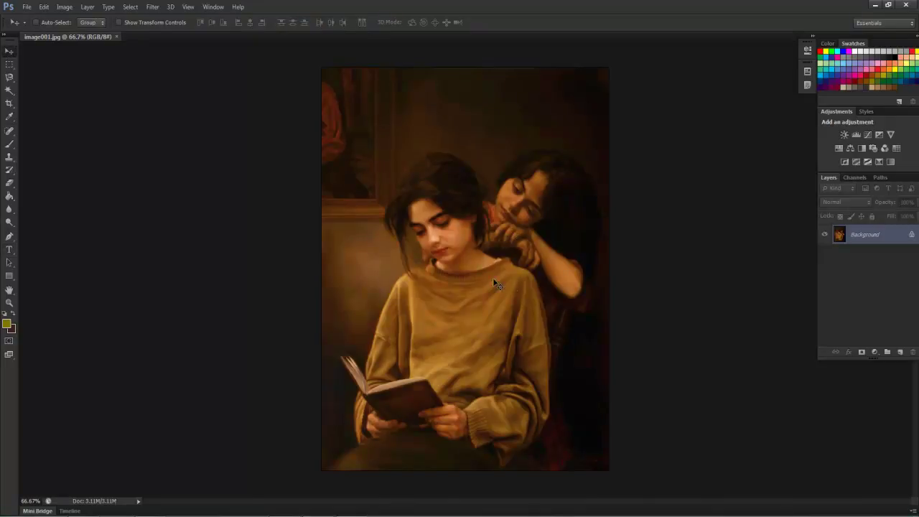
{"action": "double_click", "coordinate": [845, 135]}
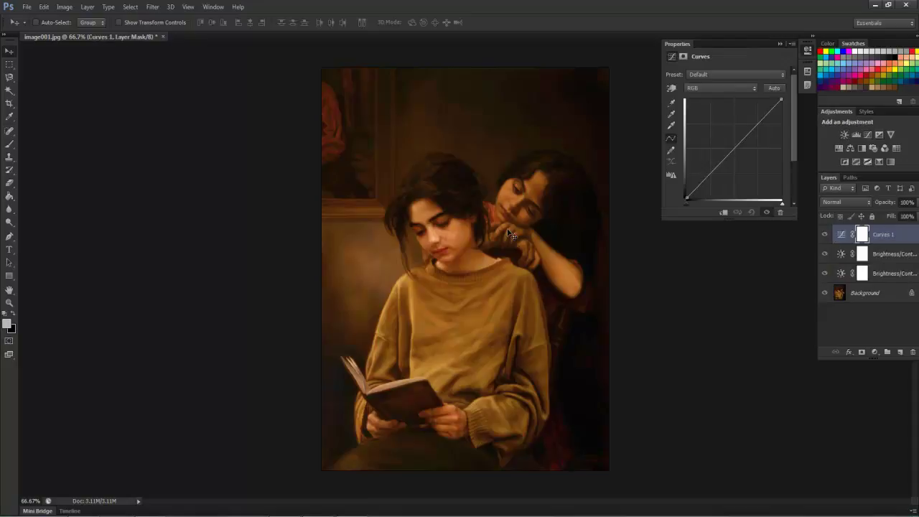
{"action": "left_click", "coordinate": [779, 44]}
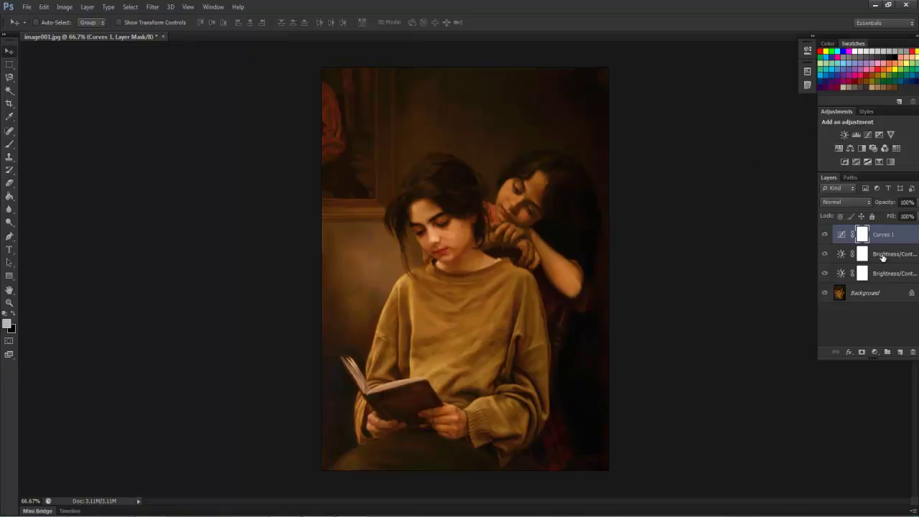
Step: Examine the image's paths and layer stack, and display the available style presets
{"action": "left_click", "coordinate": [847, 178]}
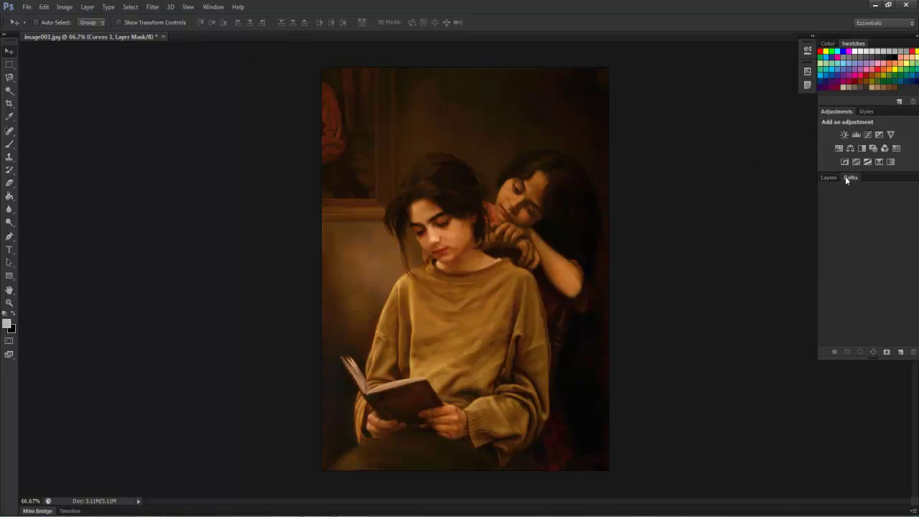
{"action": "left_click", "coordinate": [828, 178]}
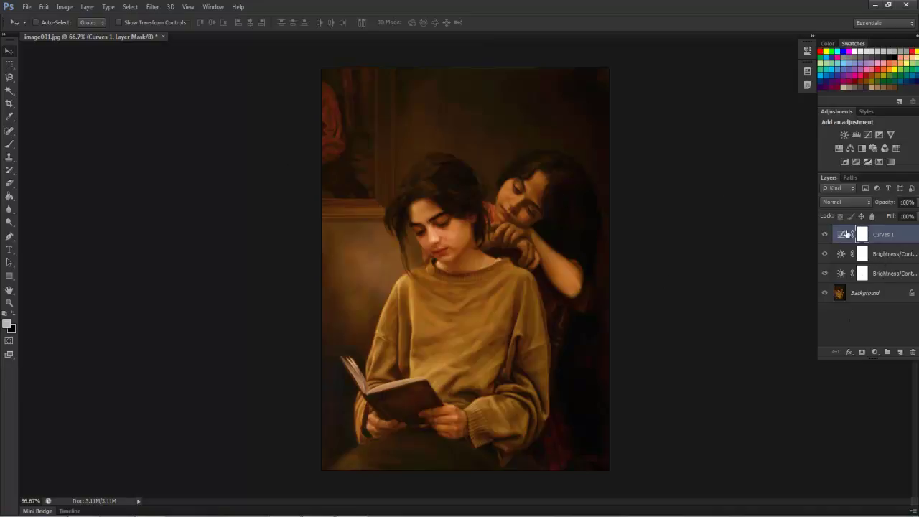
{"action": "left_click", "coordinate": [850, 178]}
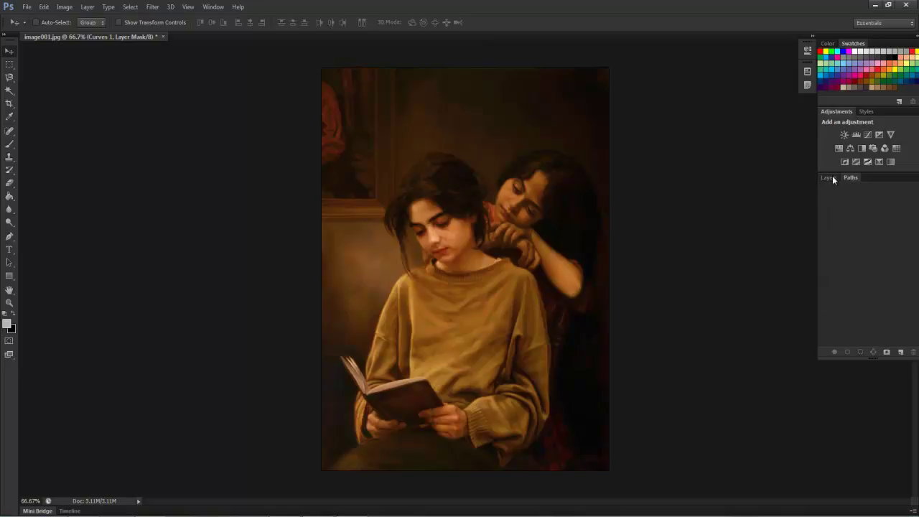
{"action": "left_click", "coordinate": [833, 179]}
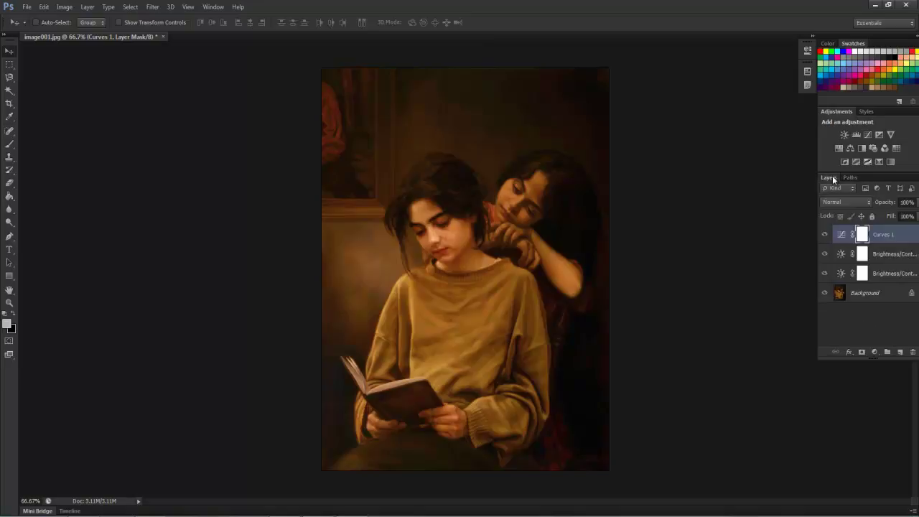
{"action": "left_click", "coordinate": [867, 112]}
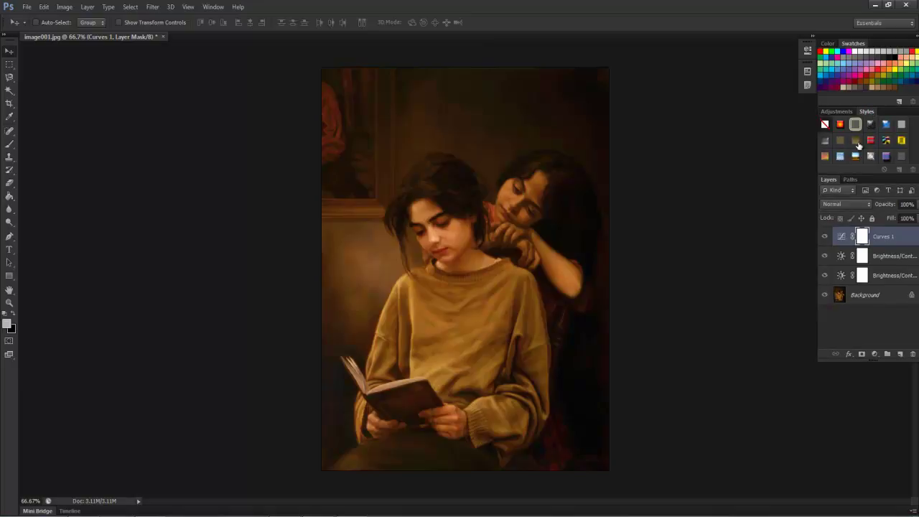
Step: Brighten the painting by raising the midtones of the Curves 1 adjustment layer, with the add-adjustment options shown again
{"action": "left_click", "coordinate": [831, 110]}
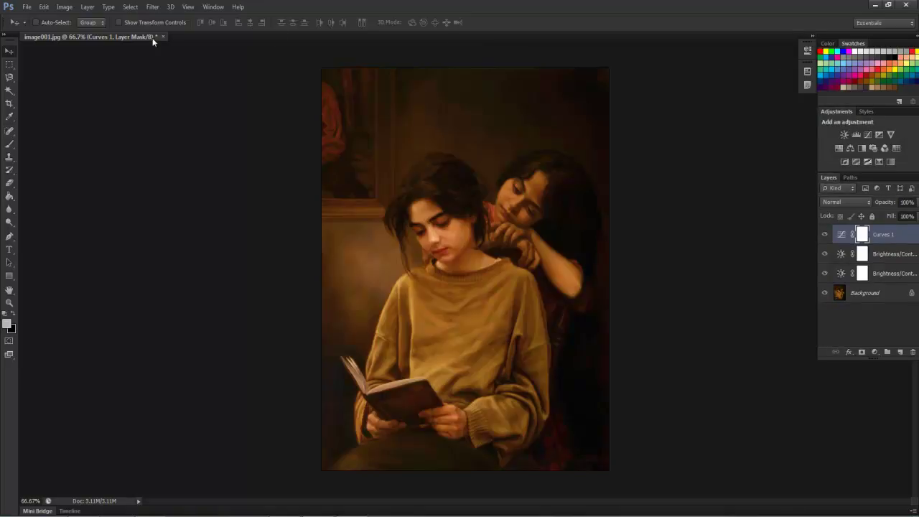
{"action": "left_click", "coordinate": [808, 50]}
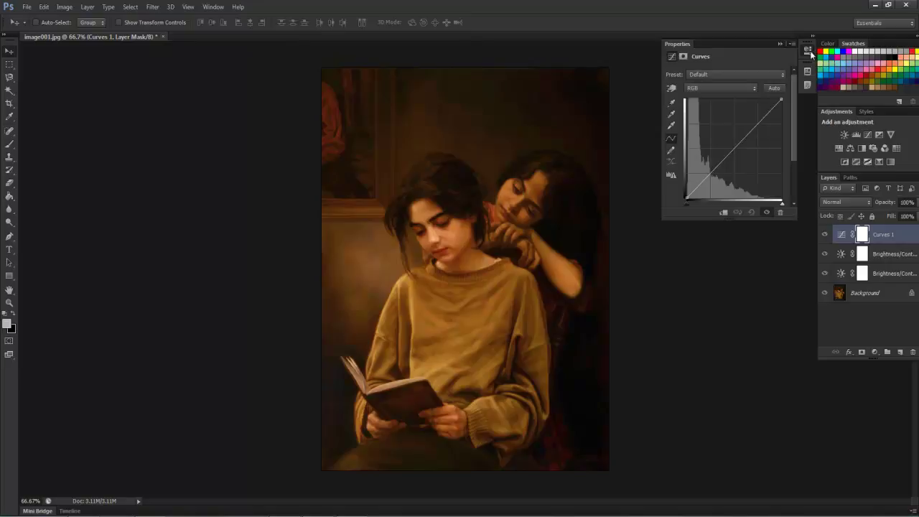
{"action": "left_click_drag", "start_coordinate": [733, 151], "coordinate": [726, 143]}
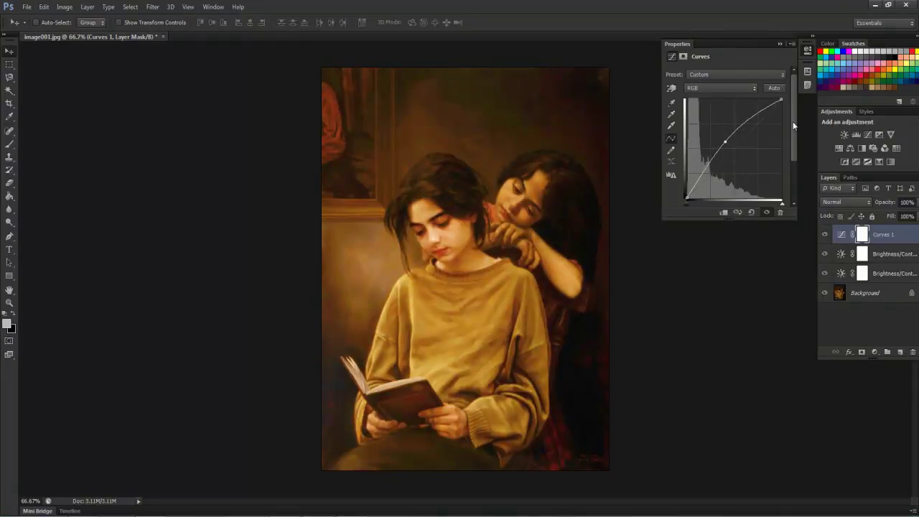
{"action": "left_click", "coordinate": [771, 16]}
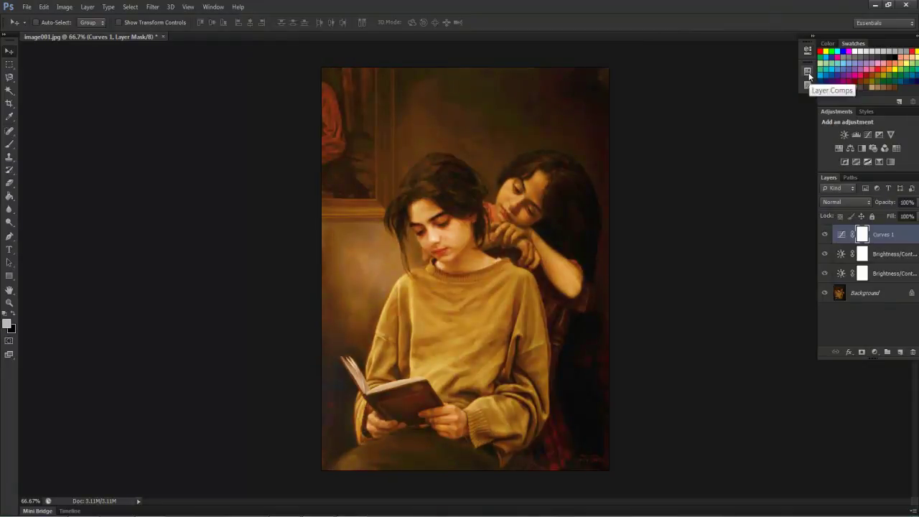
Step: Look at the layer comps and the notes, and collapse them again
{"action": "left_click", "coordinate": [807, 72]}
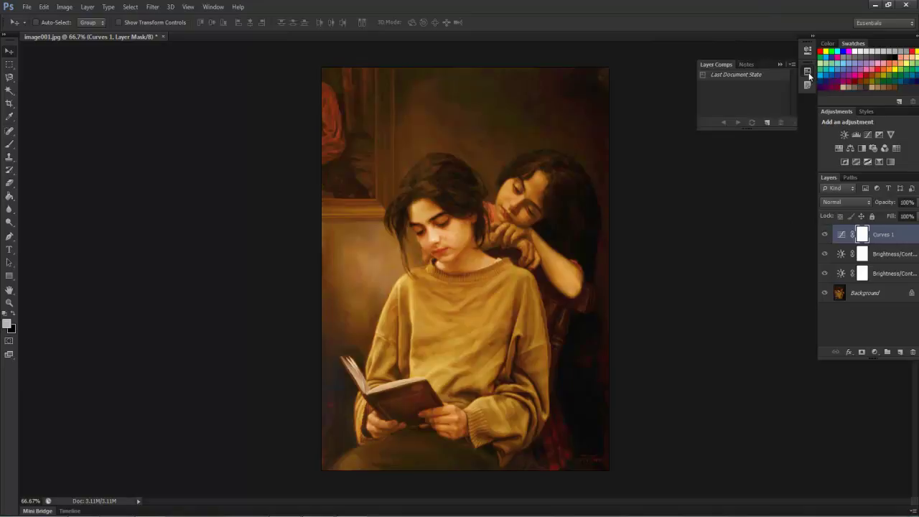
{"action": "left_click", "coordinate": [805, 86]}
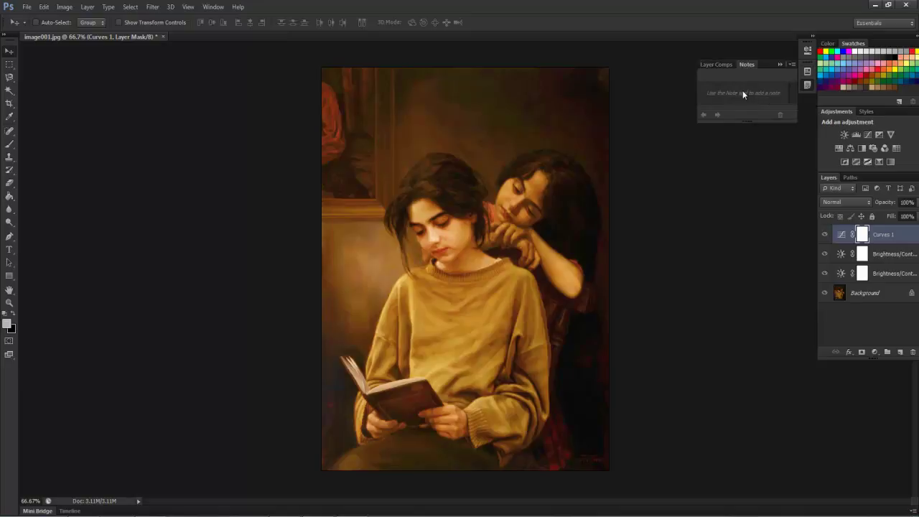
{"action": "left_click", "coordinate": [732, 23]}
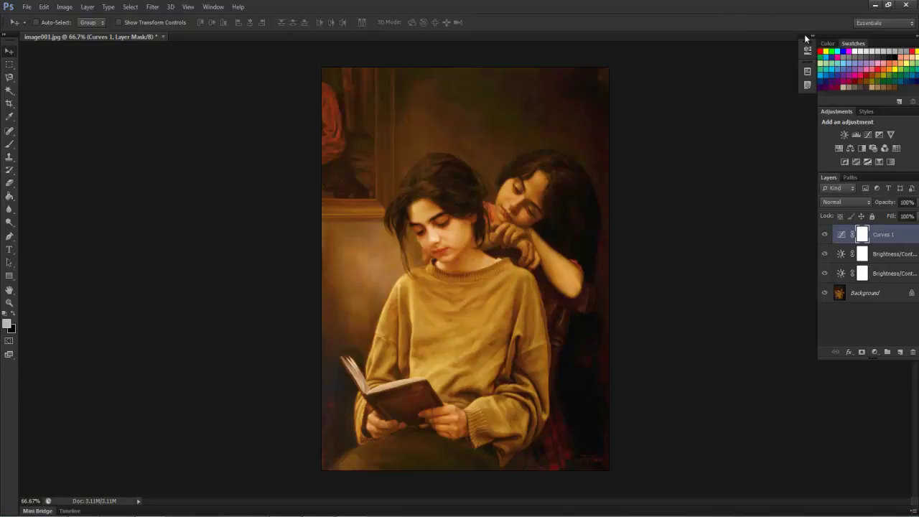
Step: Undock the whole panel group, reposition it floating near the window's edge, and make the Swatches section taller
{"action": "left_click_drag", "start_coordinate": [804, 34], "coordinate": [678, 105]}
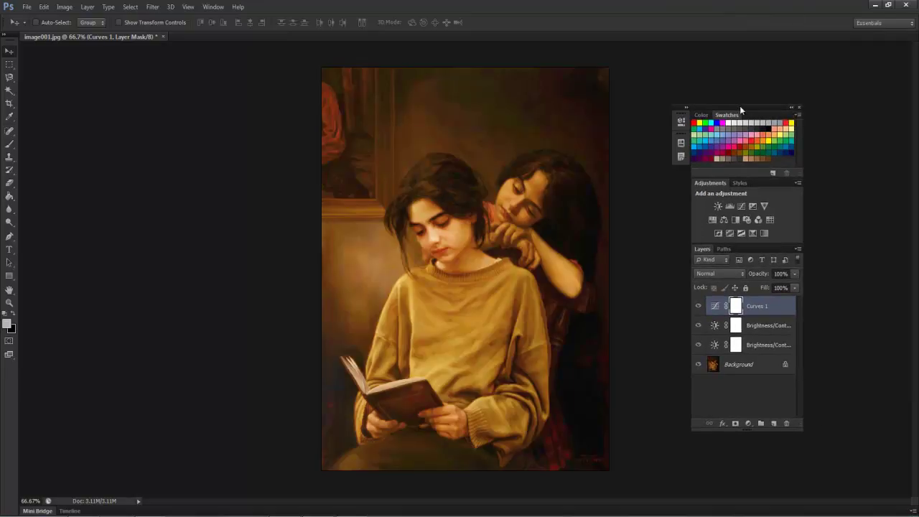
{"action": "left_click_drag", "start_coordinate": [741, 109], "coordinate": [844, 35]}
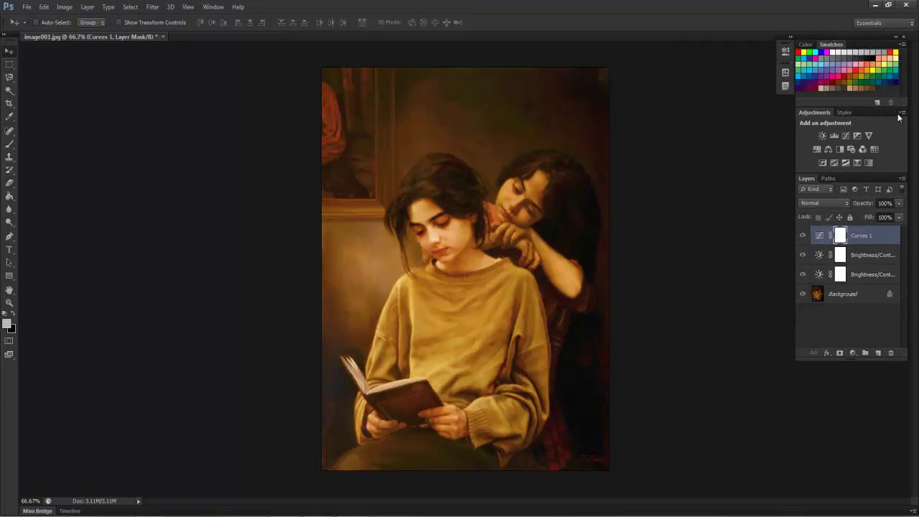
{"action": "left_click_drag", "start_coordinate": [902, 105], "coordinate": [861, 151]}
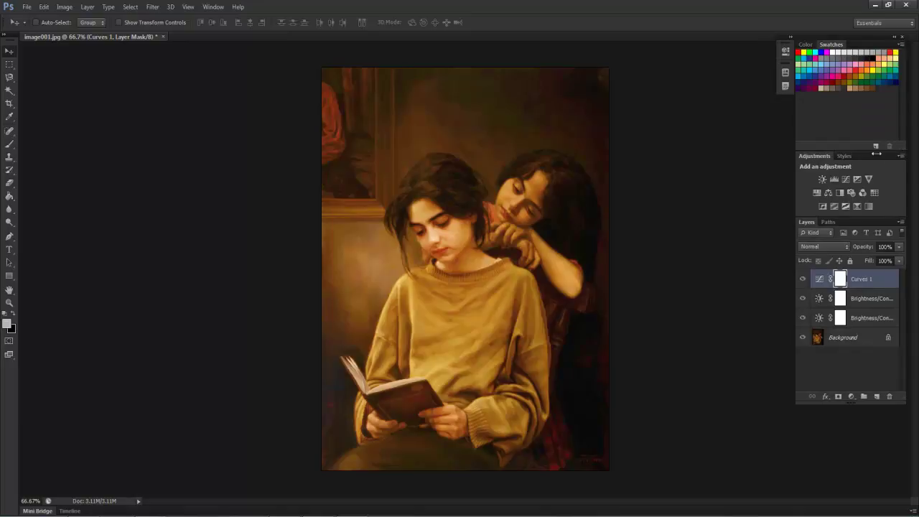
Step: Separate Adjustments, Layers, Properties, Layer Comps with Notes, and Swatches into individual floating groups
{"action": "left_click_drag", "start_coordinate": [880, 155], "coordinate": [729, 133]}
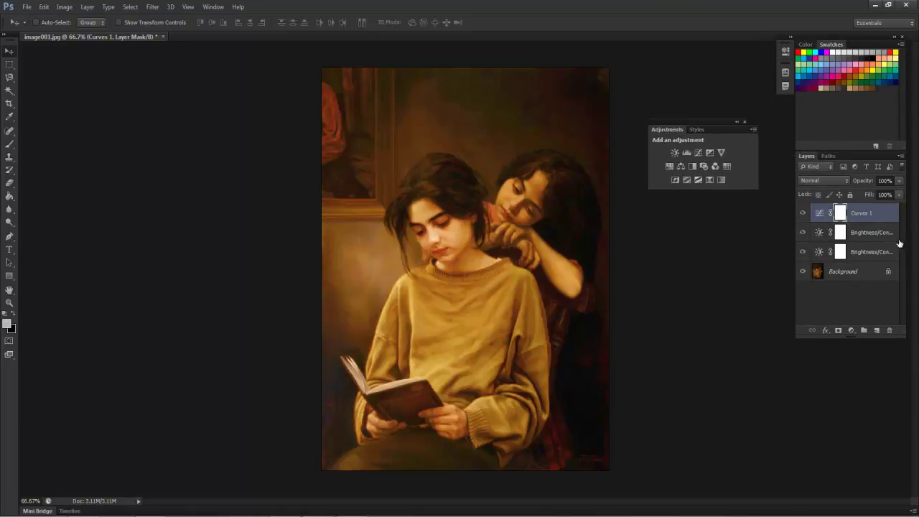
{"action": "left_click_drag", "start_coordinate": [880, 156], "coordinate": [734, 213]}
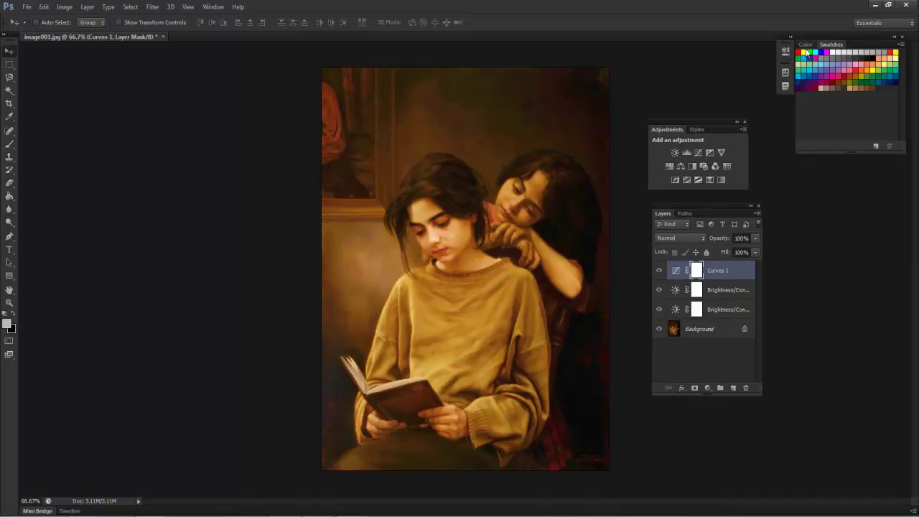
{"action": "left_click_drag", "start_coordinate": [784, 49], "coordinate": [691, 65]}
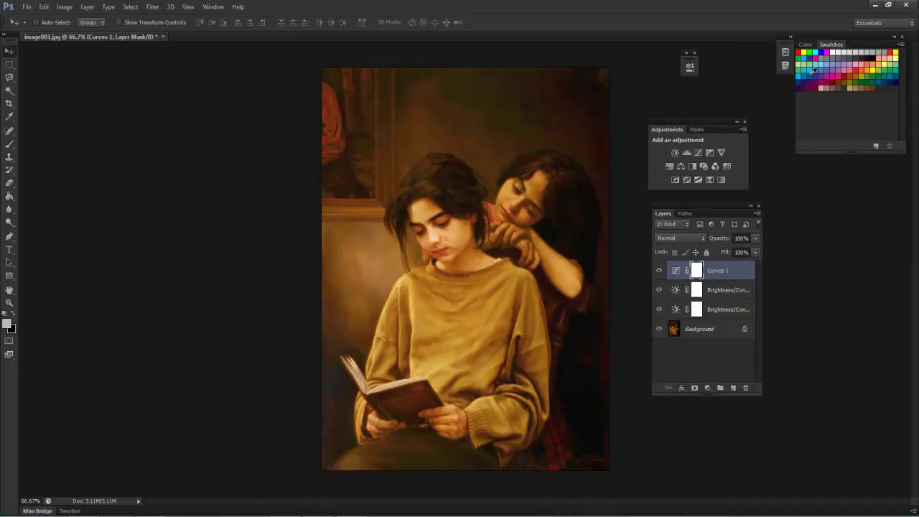
{"action": "left_click_drag", "start_coordinate": [782, 46], "coordinate": [731, 77]}
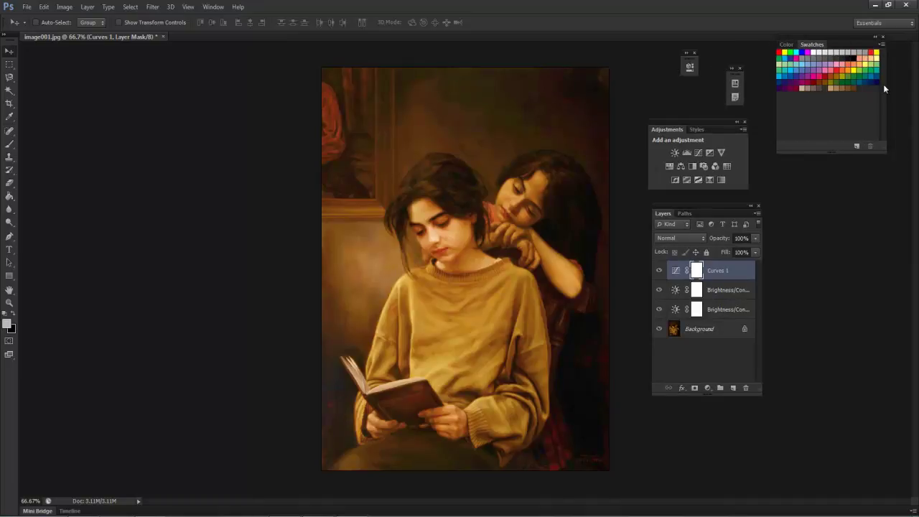
{"action": "left_click_drag", "start_coordinate": [850, 50], "coordinate": [862, 94]}
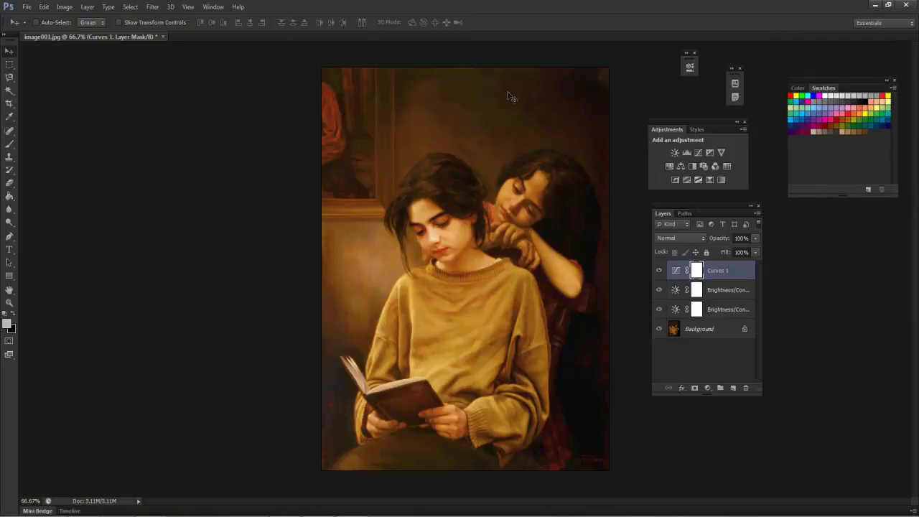
Step: Close image001 and reset the Essentials workspace to its default panel layout
{"action": "left_click", "coordinate": [163, 37]}
{"action": "left_click", "coordinate": [461, 199]}
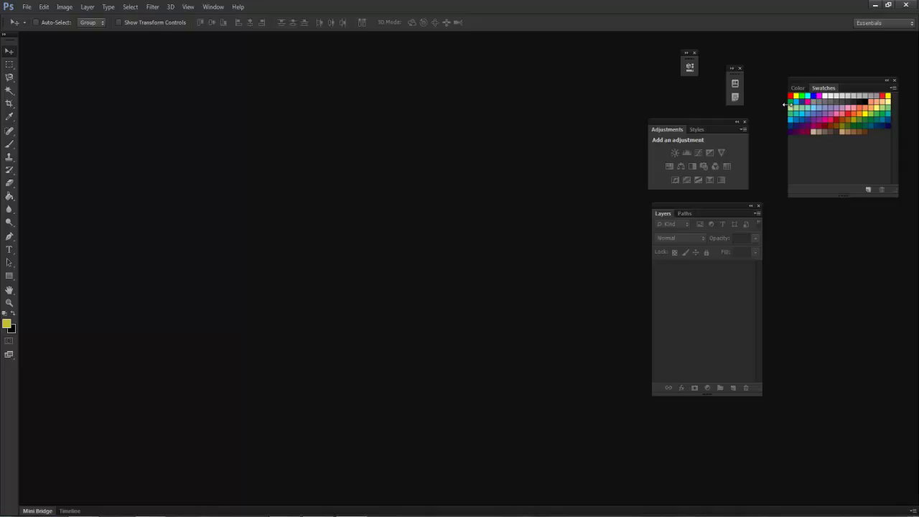
{"action": "left_click", "coordinate": [214, 7]}
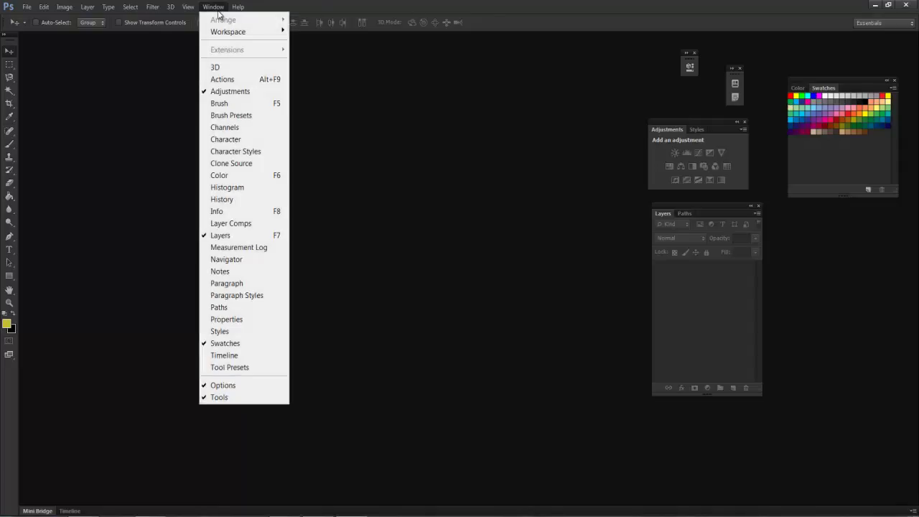
{"action": "mouse_move", "coordinate": [227, 34]}
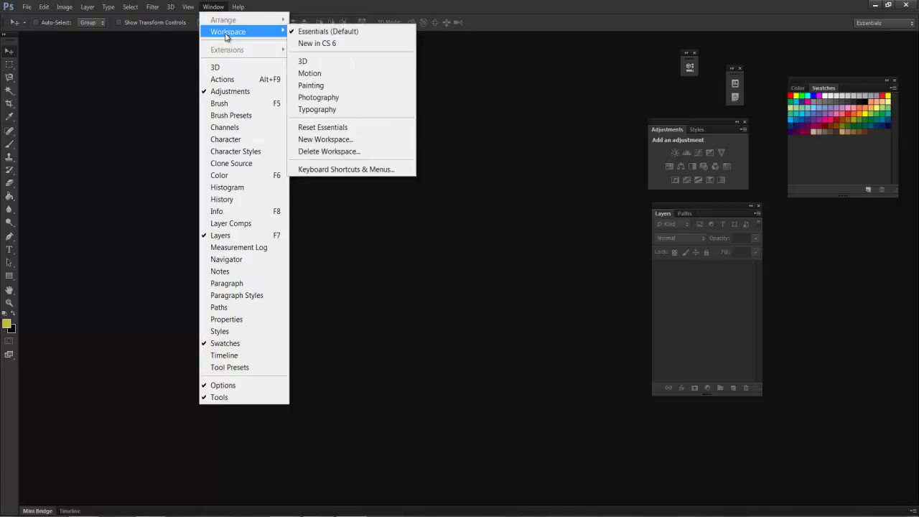
{"action": "left_click", "coordinate": [316, 129]}
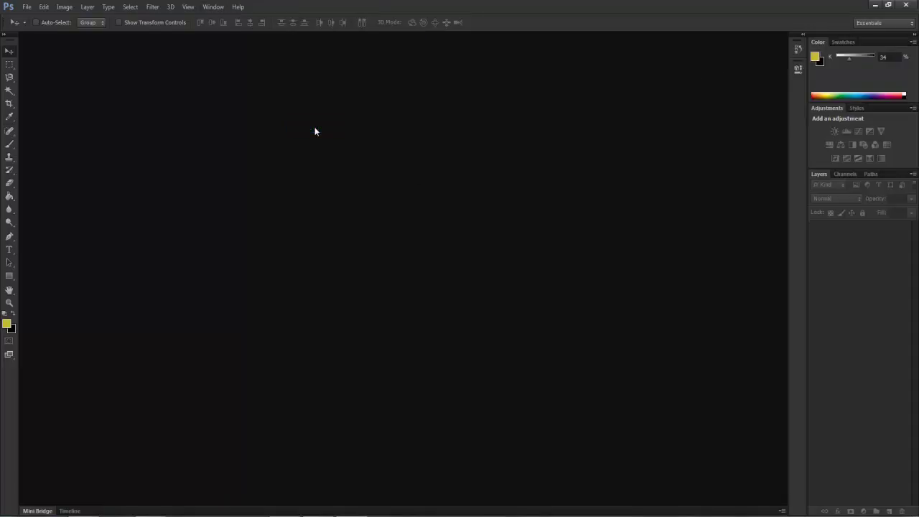
{"action": "left_click", "coordinate": [858, 108]}
{"action": "left_click", "coordinate": [830, 109]}
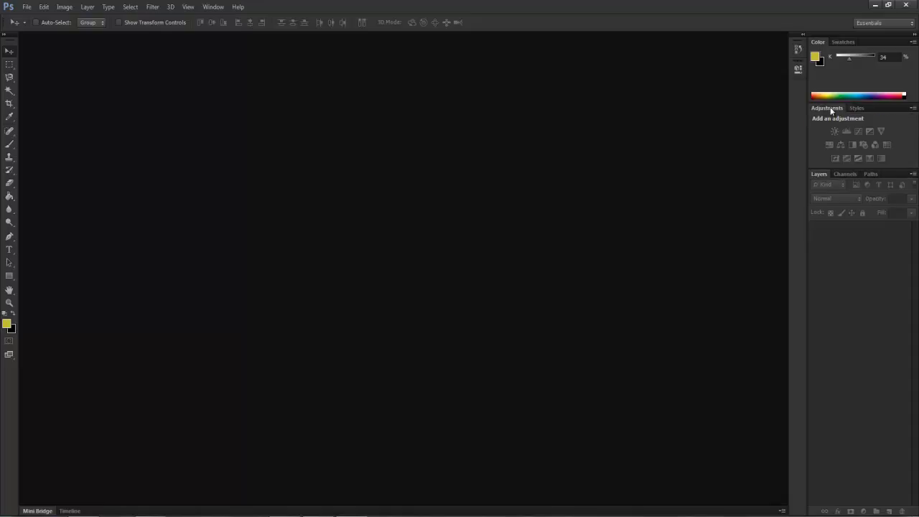
Step: Switch through the 3D, Motion, Photography and Typography workspaces to compare their layouts
{"action": "left_click", "coordinate": [912, 23]}
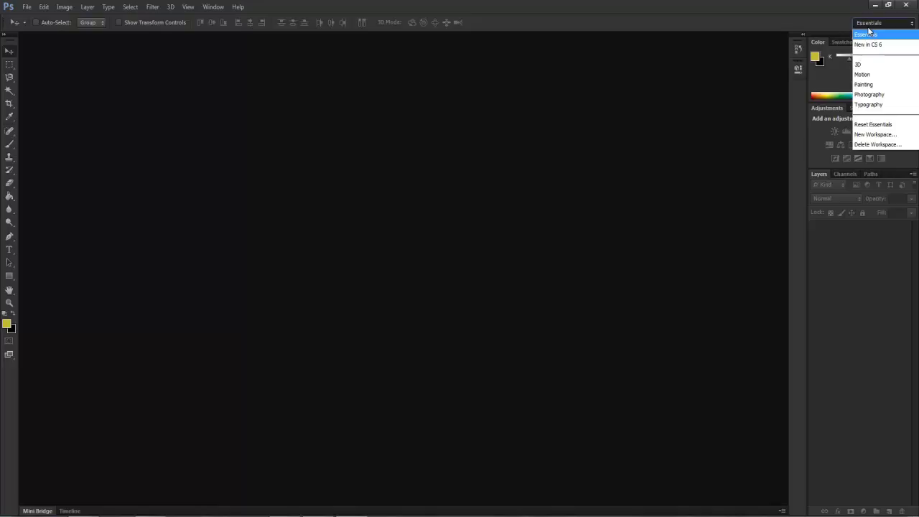
{"action": "left_click", "coordinate": [862, 65]}
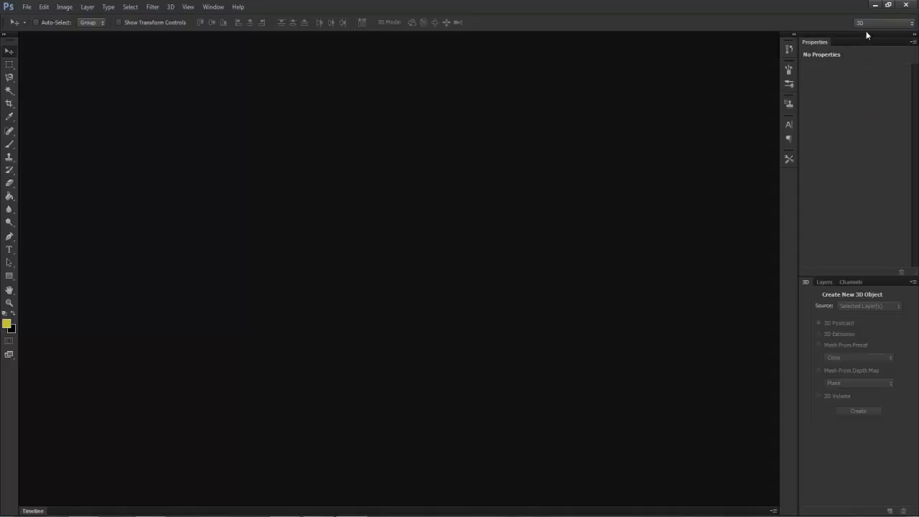
{"action": "left_click", "coordinate": [912, 24]}
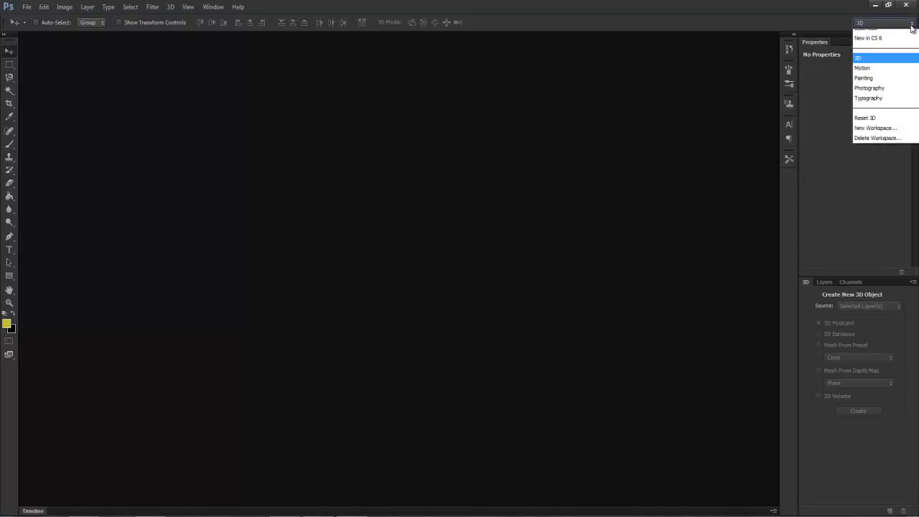
{"action": "left_click", "coordinate": [865, 75]}
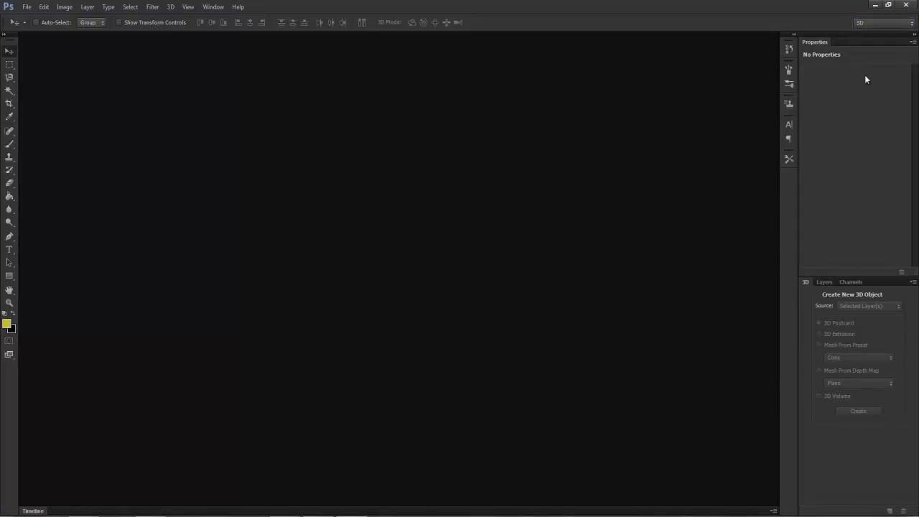
{"action": "left_click", "coordinate": [913, 24]}
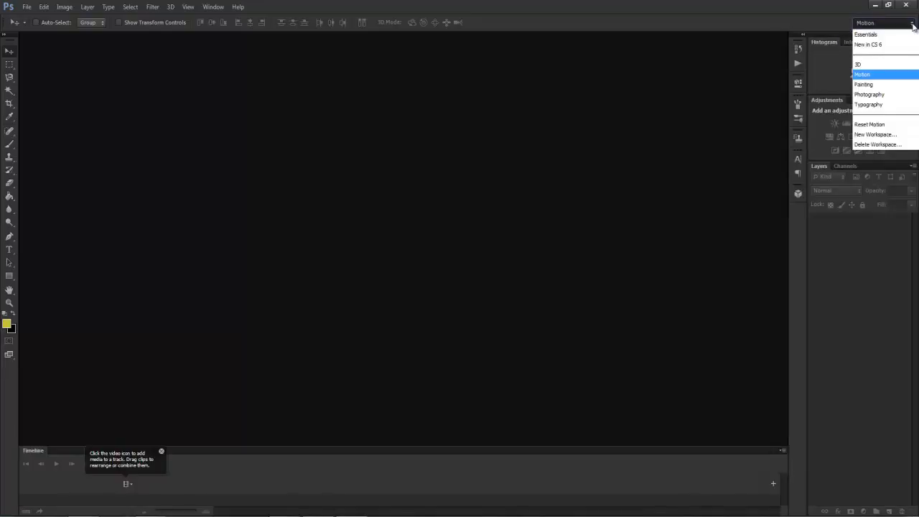
{"action": "left_click", "coordinate": [878, 96]}
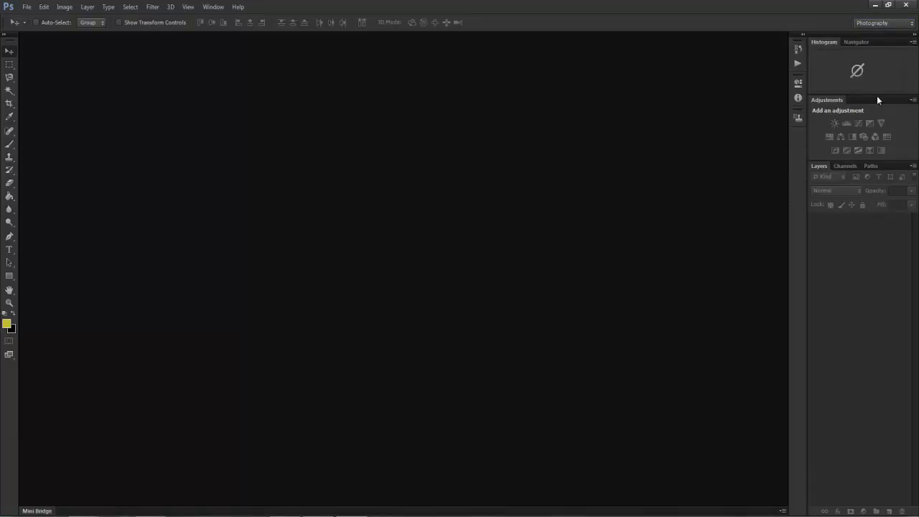
{"action": "left_click", "coordinate": [913, 24]}
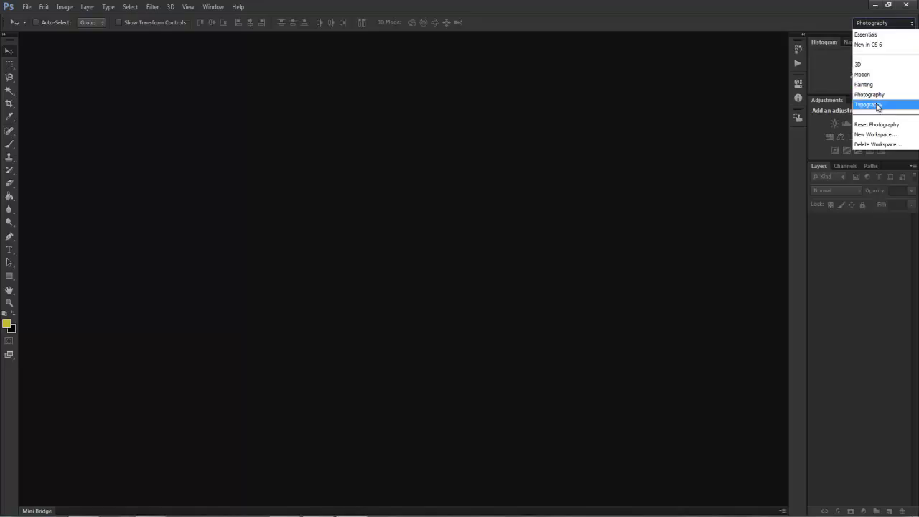
{"action": "left_click", "coordinate": [877, 105]}
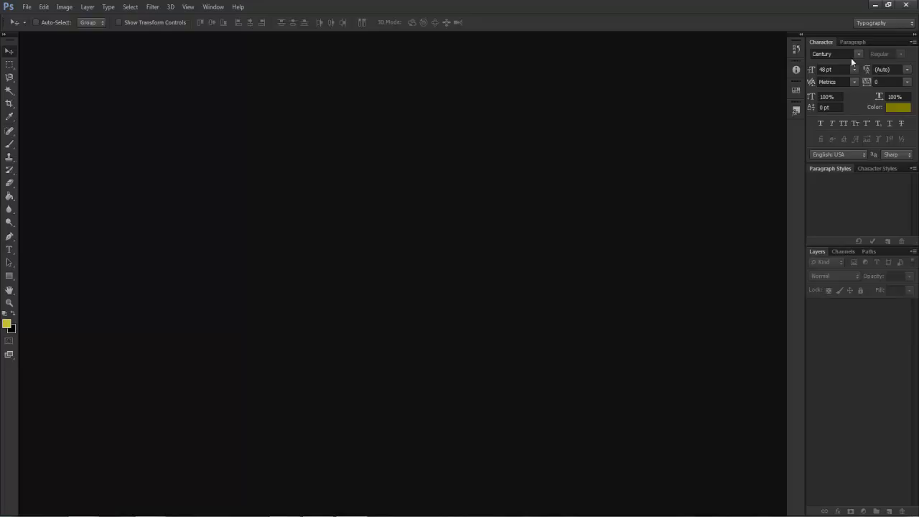
Step: Switch the workspace back to Essentials
{"action": "left_click", "coordinate": [911, 24]}
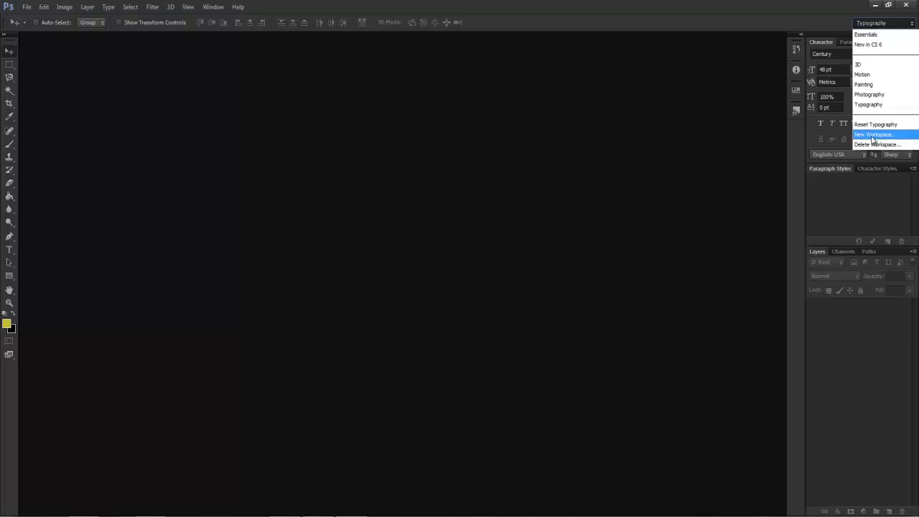
{"action": "left_click", "coordinate": [785, 26]}
{"action": "left_click", "coordinate": [882, 26]}
{"action": "left_click", "coordinate": [879, 33]}
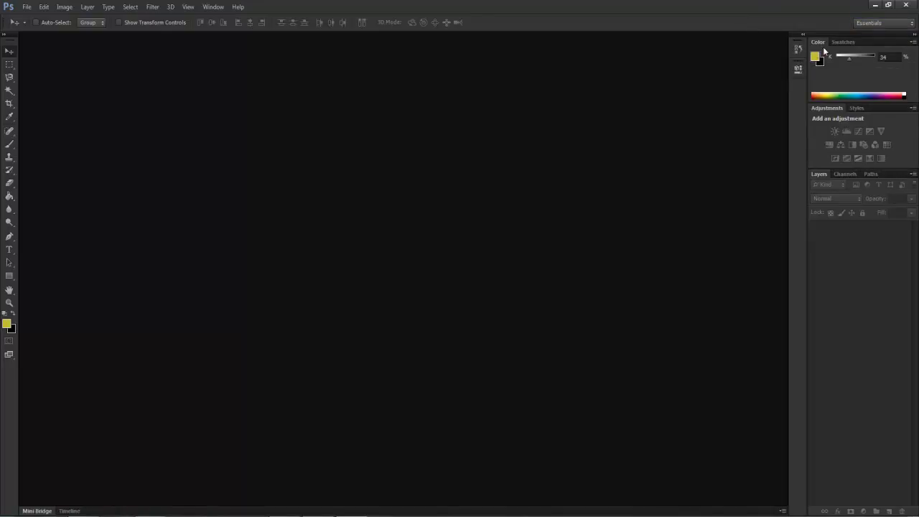
Step: Show the Brush settings and display the list of brush presets
{"action": "left_click", "coordinate": [214, 7]}
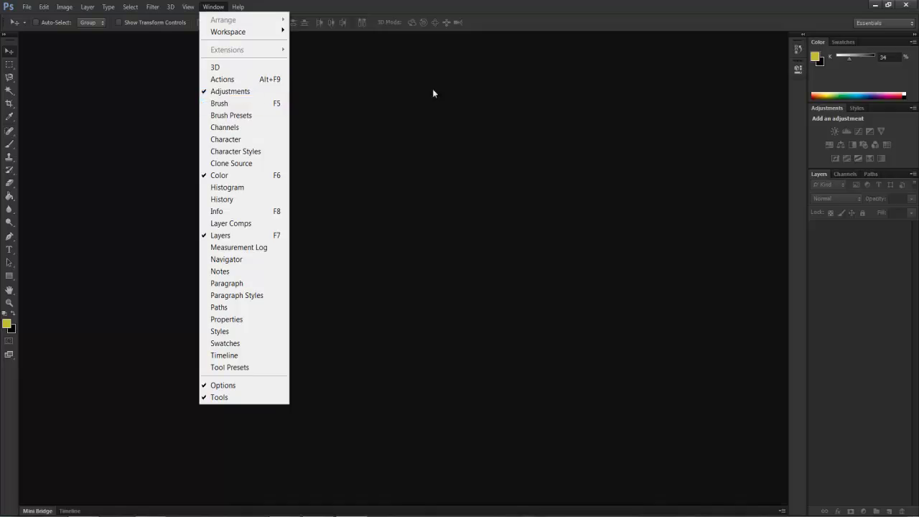
{"action": "left_click", "coordinate": [219, 103]}
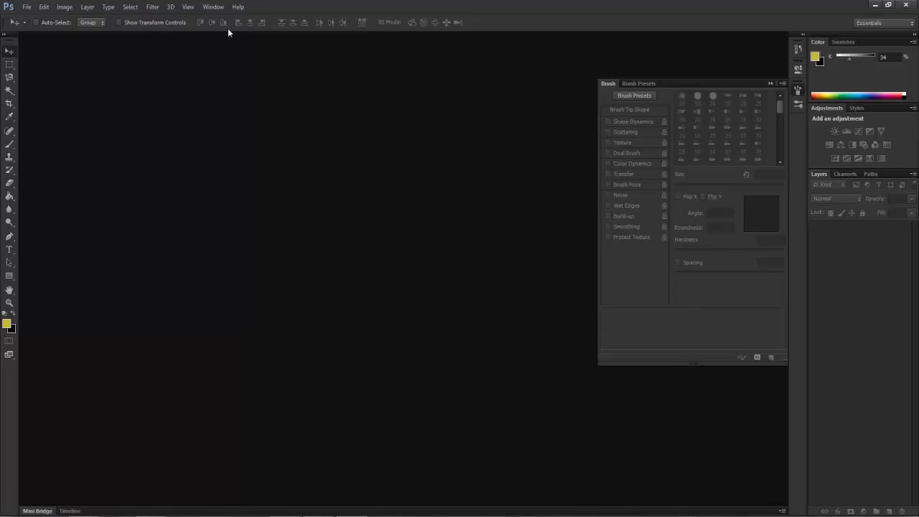
{"action": "left_click", "coordinate": [214, 7]}
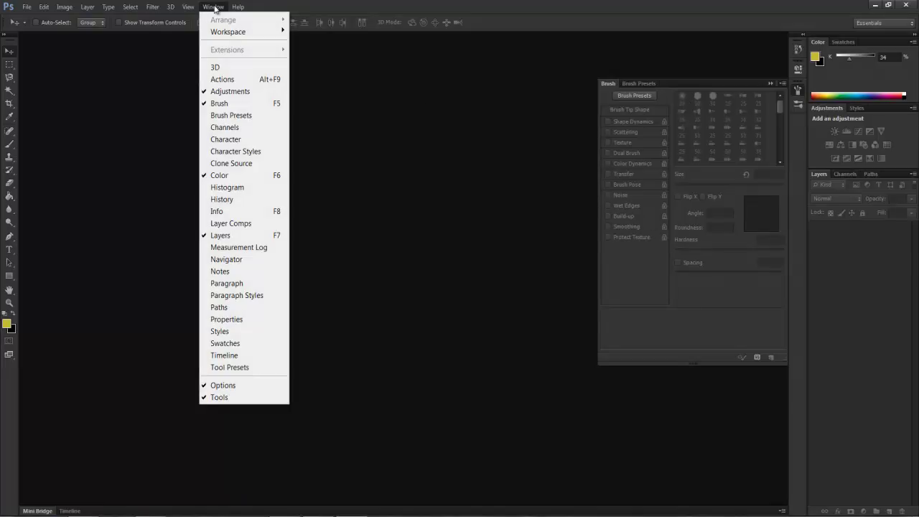
{"action": "left_click", "coordinate": [216, 116]}
{"action": "left_click", "coordinate": [609, 83]}
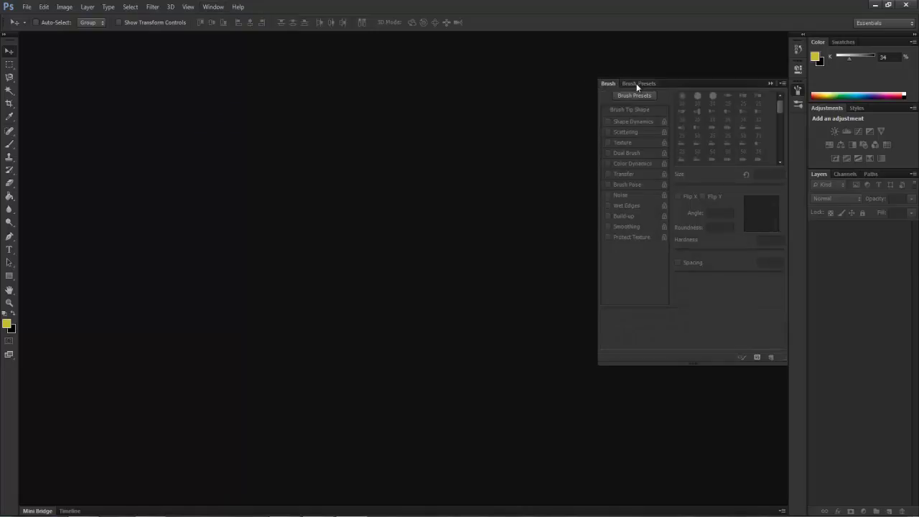
{"action": "left_click", "coordinate": [636, 83]}
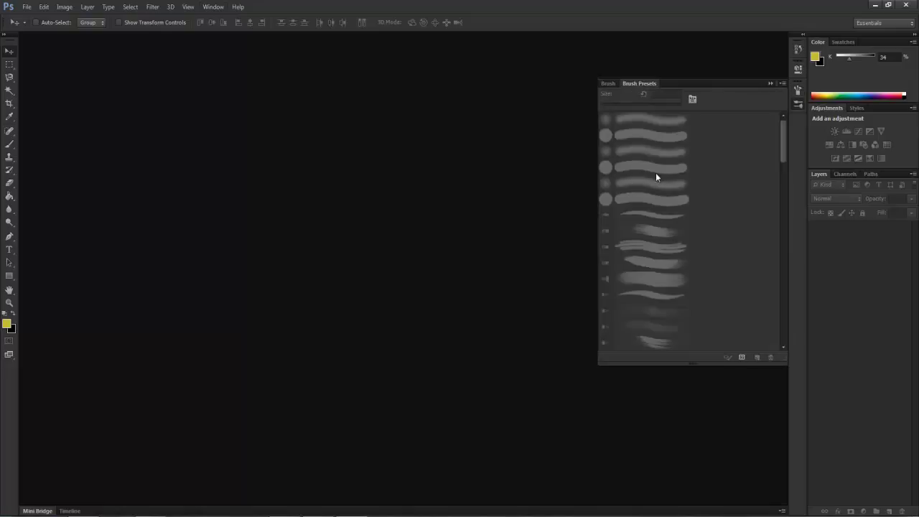
Step: Show the History panel and the Character Styles panel in the workspace
{"action": "left_click", "coordinate": [212, 7]}
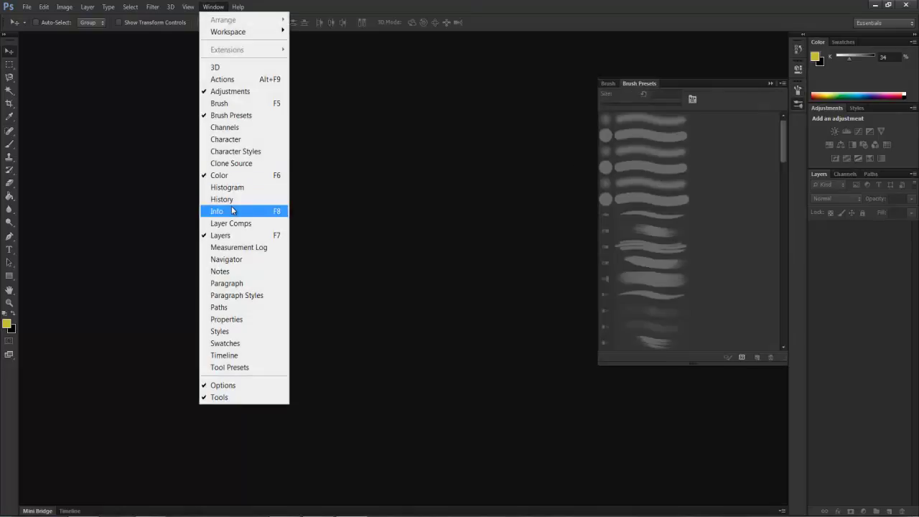
{"action": "left_click", "coordinate": [227, 201]}
{"action": "left_click", "coordinate": [215, 7]}
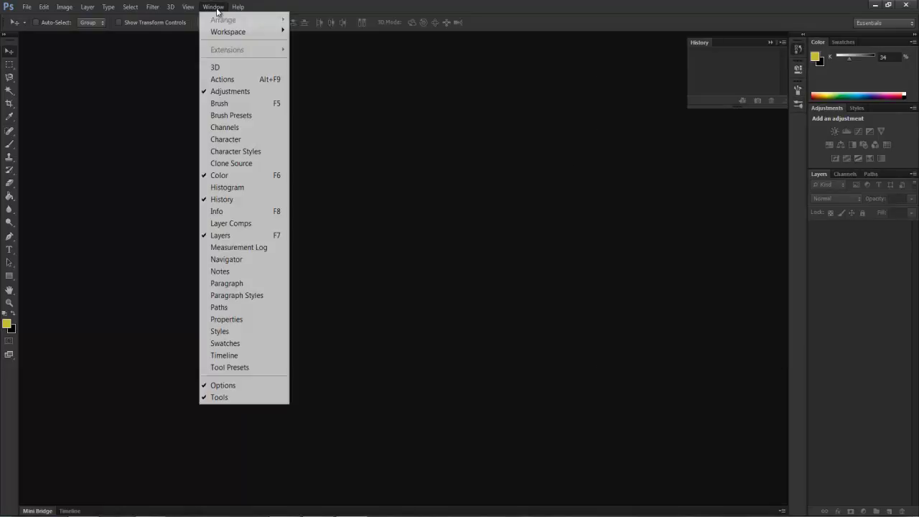
{"action": "left_click", "coordinate": [226, 151]}
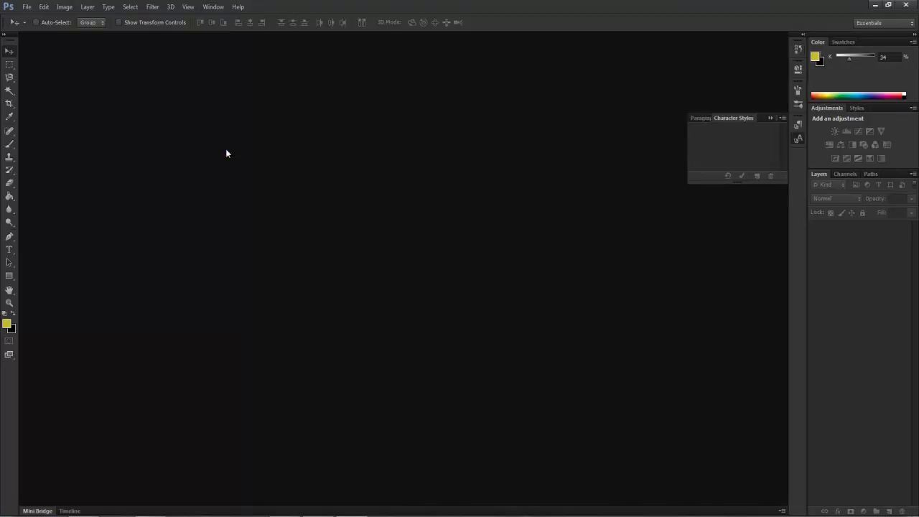
Step: Show the Paragraph panel, view the Character settings grouped with it, and collapse the panel group to icons
{"action": "left_click", "coordinate": [214, 6]}
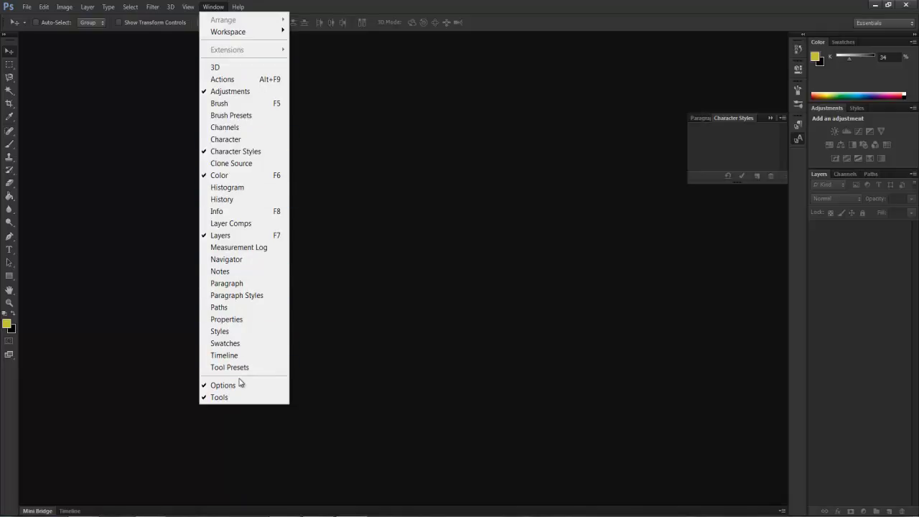
{"action": "left_click", "coordinate": [227, 286]}
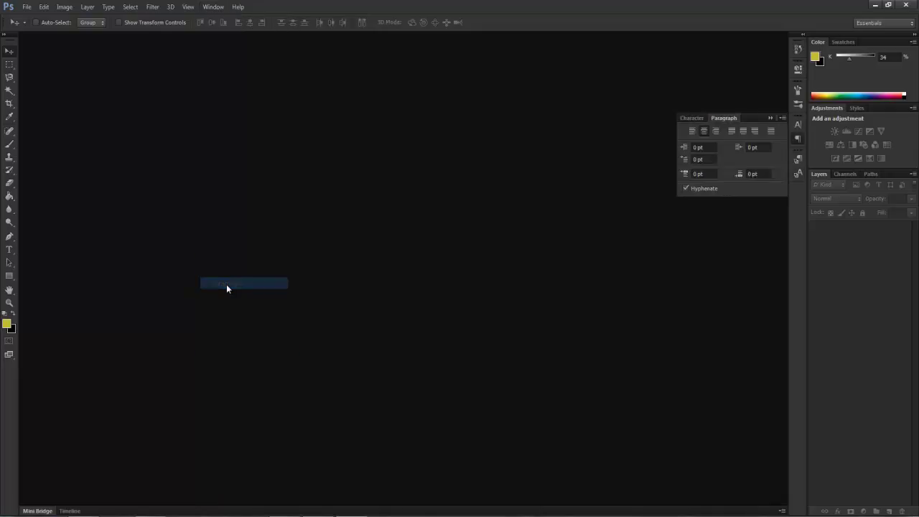
{"action": "left_click", "coordinate": [697, 118]}
{"action": "left_click", "coordinate": [722, 120]}
{"action": "left_click", "coordinate": [768, 118]}
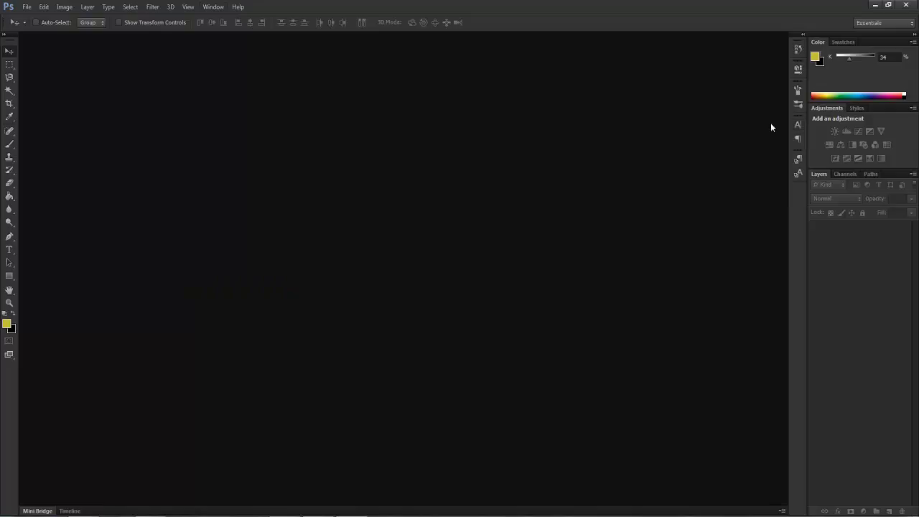